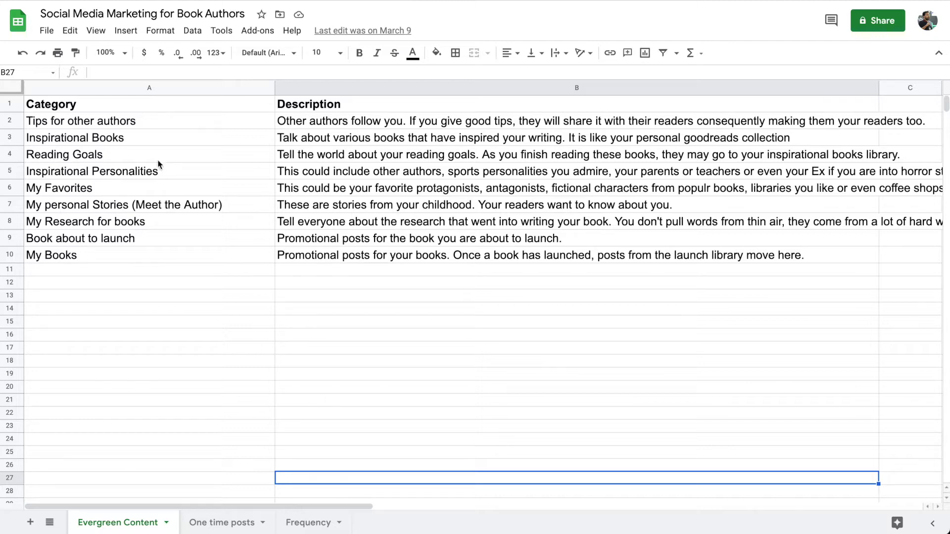
# - Examine the evergreen content category list, going through the entries from Tips for other authors to My personal Stories
pyautogui.moveTo(124, 121); pyautogui.dragTo(125, 258)
pyautogui.click(136, 286)
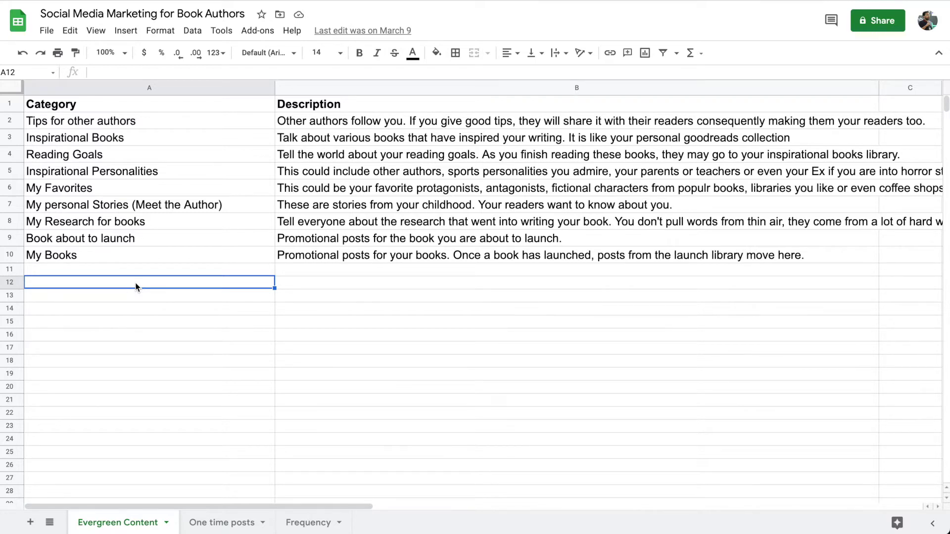
pyautogui.click(92, 126)
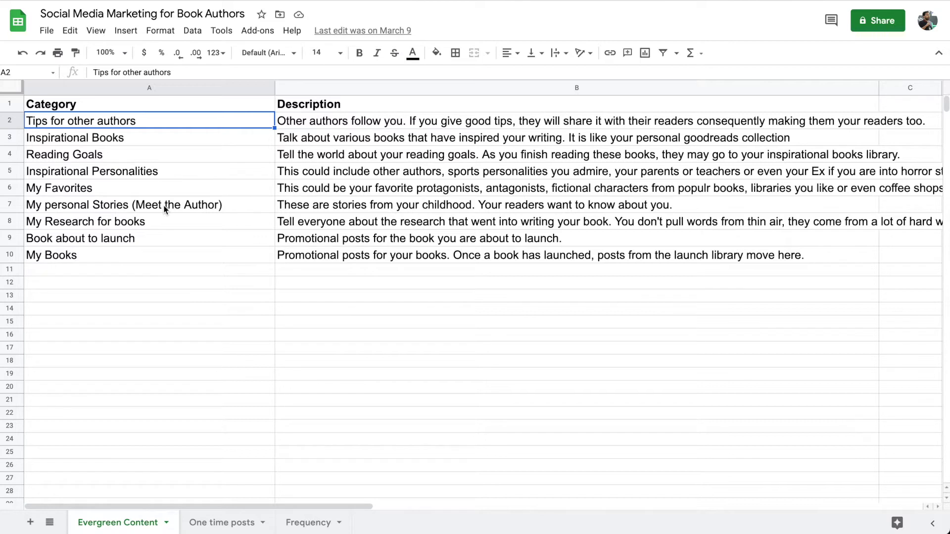
pyautogui.press('Down')
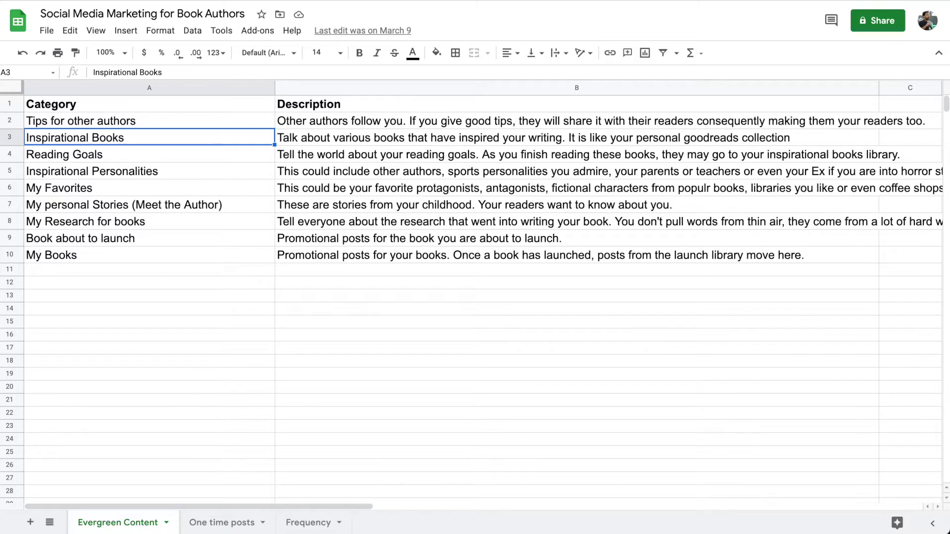
pyautogui.click(65, 154)
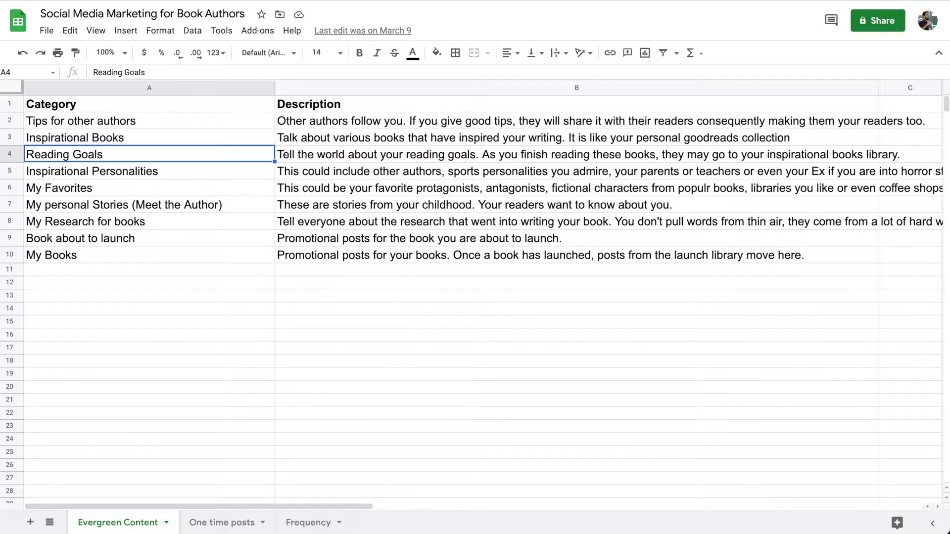
pyautogui.click(92, 170)
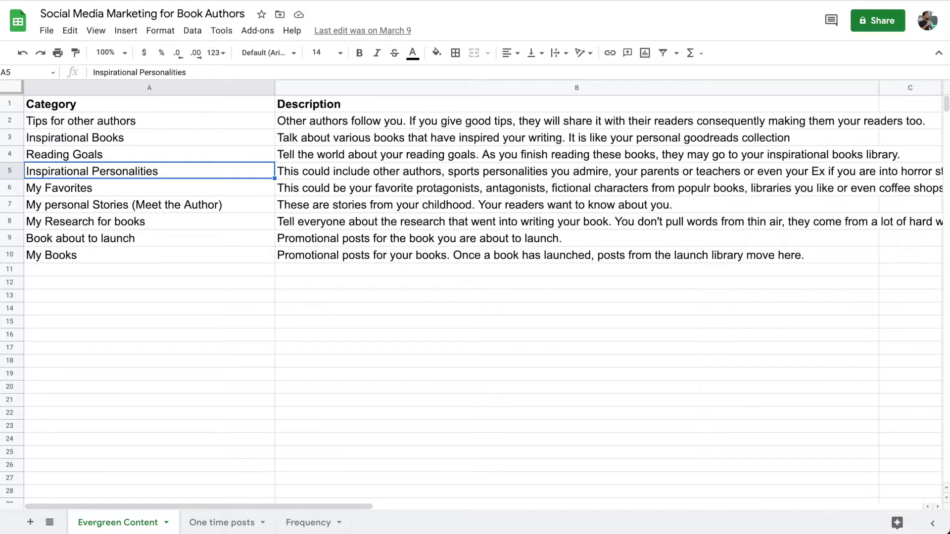
pyautogui.press('Down')
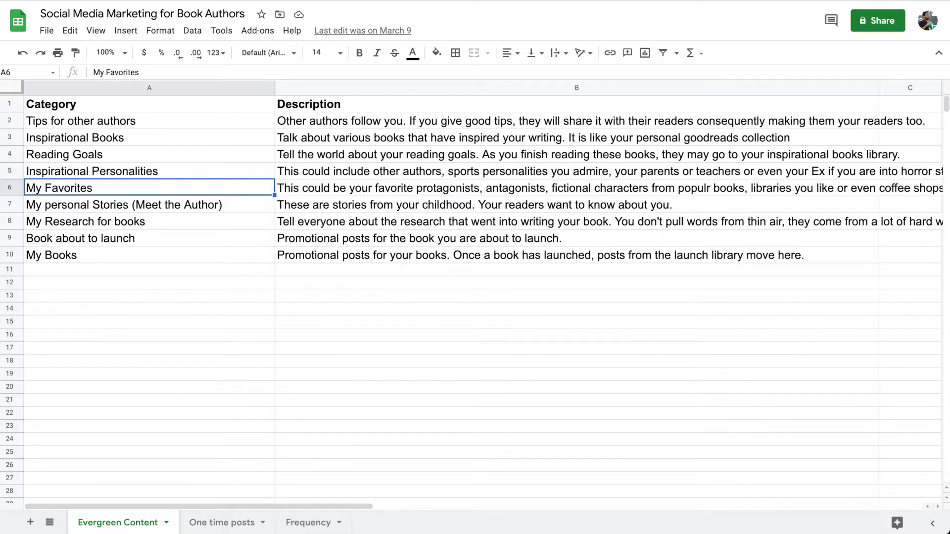
pyautogui.click(149, 204)
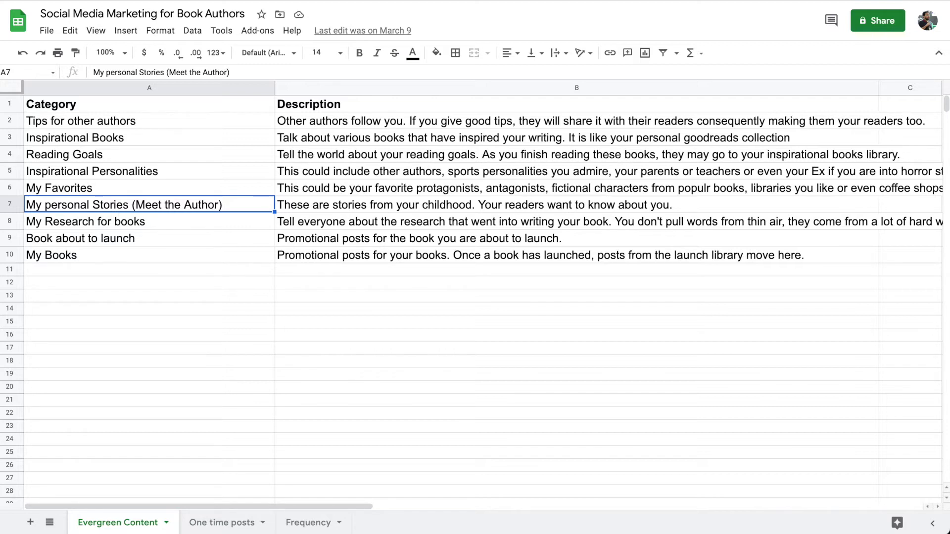
# - Examine the My Research for books, Book about to launch and My Books categories, and highlight the whole category list
pyautogui.click(137, 227)
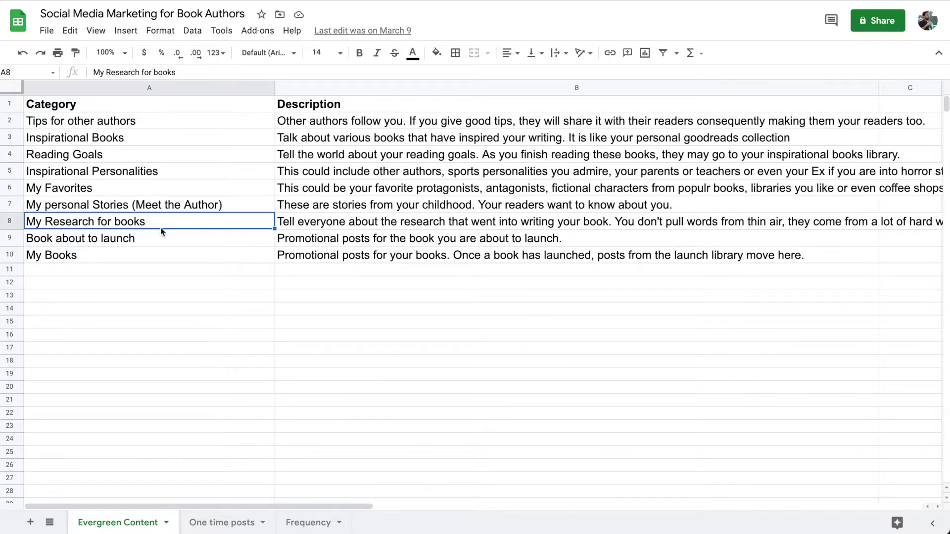
pyautogui.press('Down')
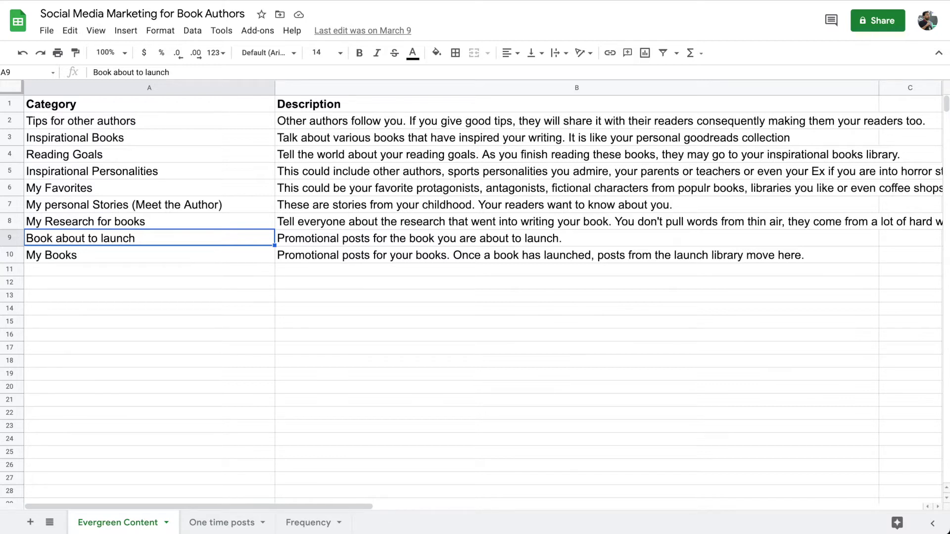
pyautogui.press('Down')
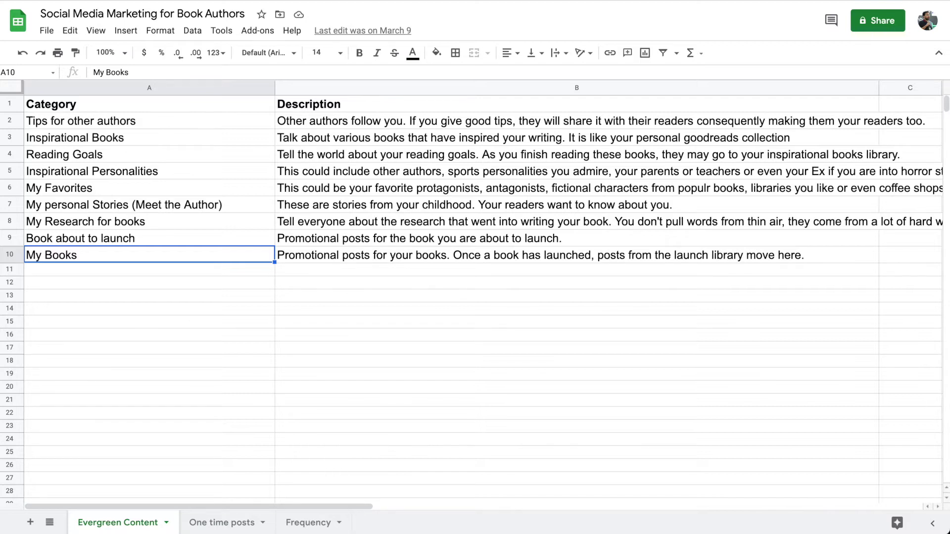
pyautogui.click(92, 238)
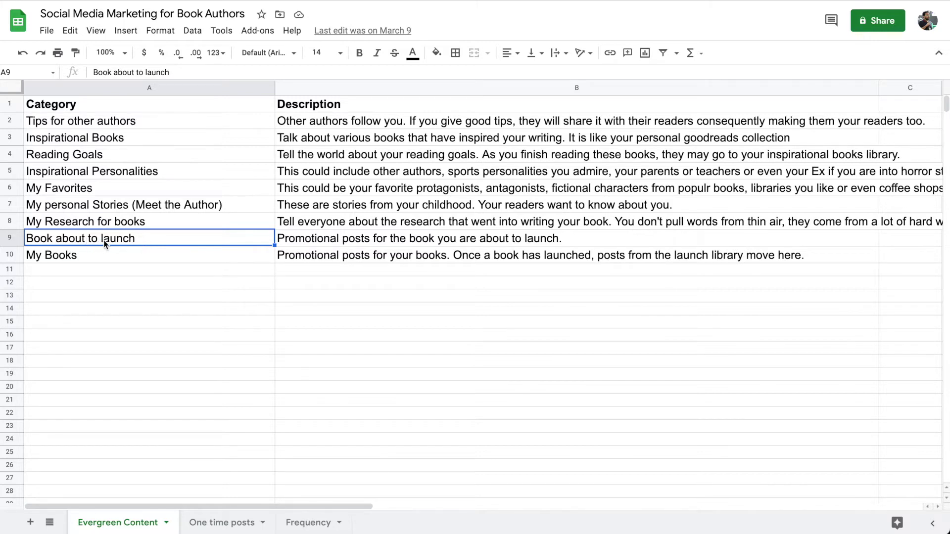
pyautogui.click(90, 252)
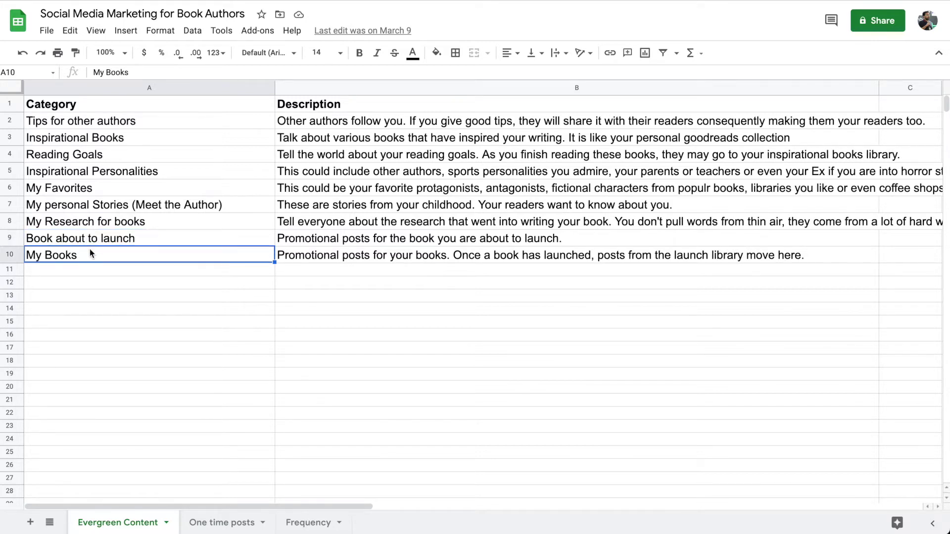
pyautogui.moveTo(141, 123); pyautogui.dragTo(130, 260)
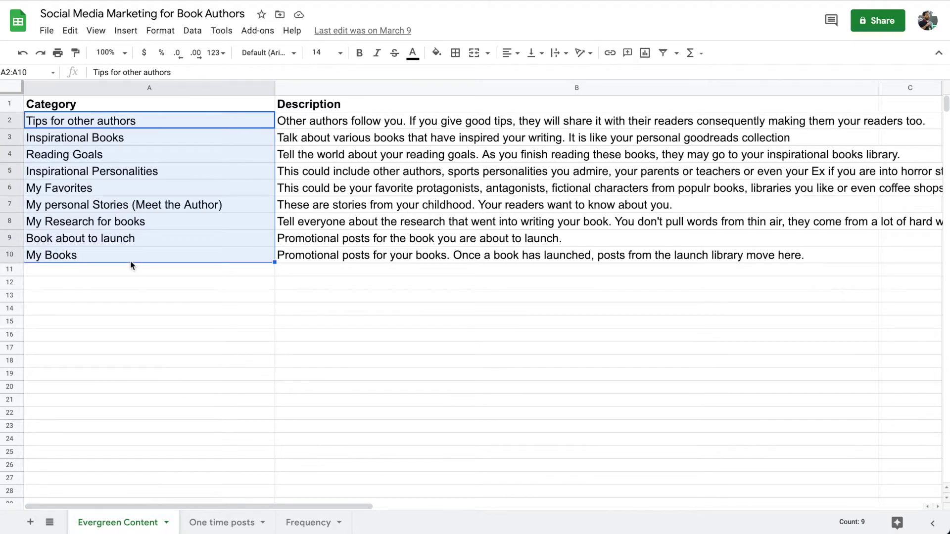
# - Look through the one-time post topics from New Year Greetings to Thanksgiving, and return to the evergreen content list
pyautogui.click(216, 522)
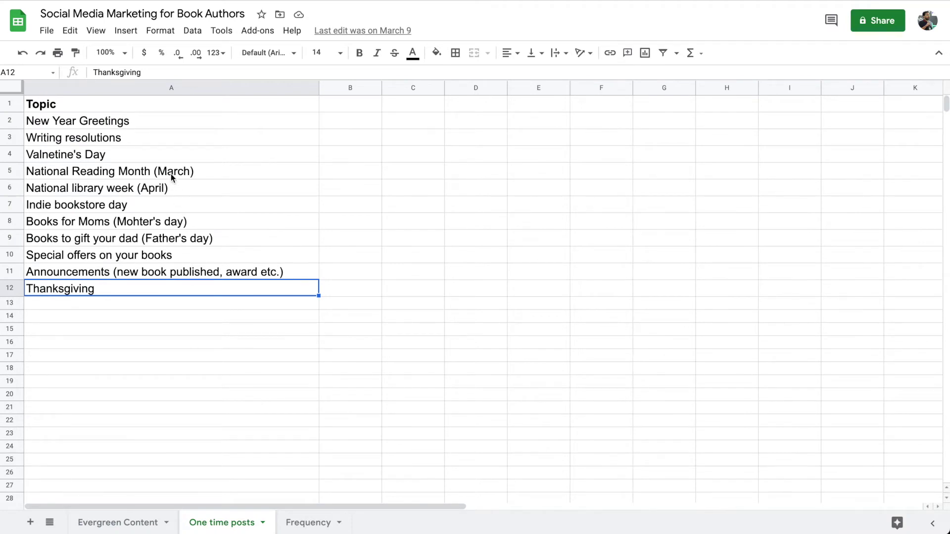
pyautogui.click(170, 121)
pyautogui.click(112, 272)
pyautogui.click(103, 301)
pyautogui.click(124, 287)
pyautogui.click(121, 523)
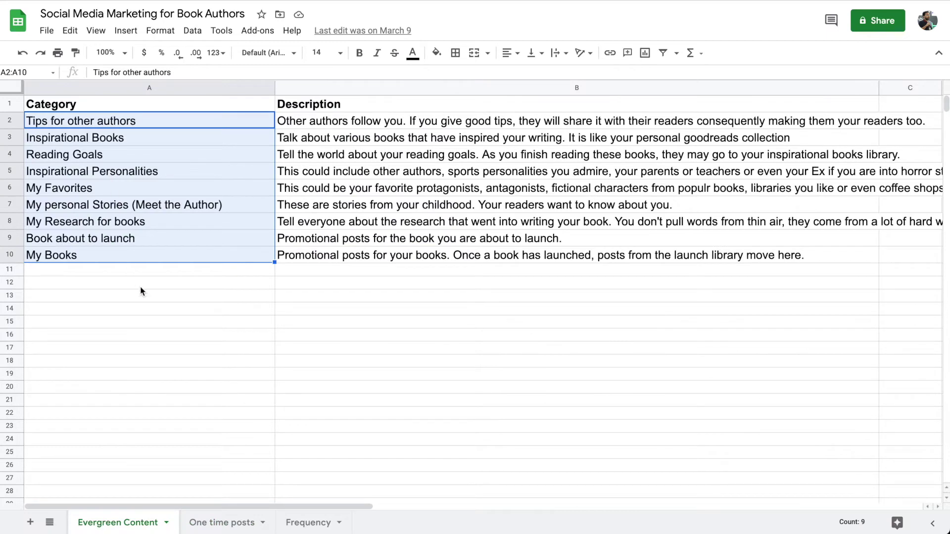
# - Examine the posting frequencies for the categories from Tips for other authors through My personal Stories
pyautogui.click(308, 523)
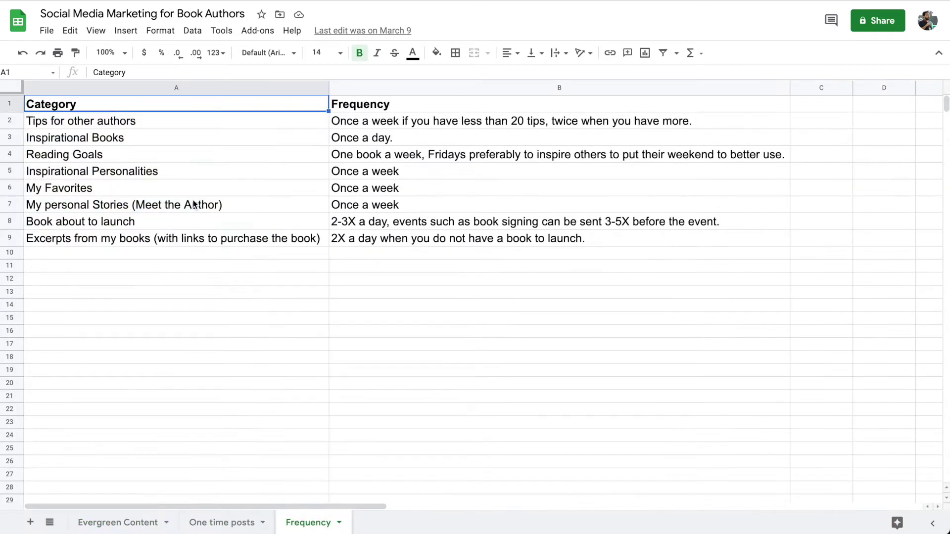
pyautogui.click(127, 122)
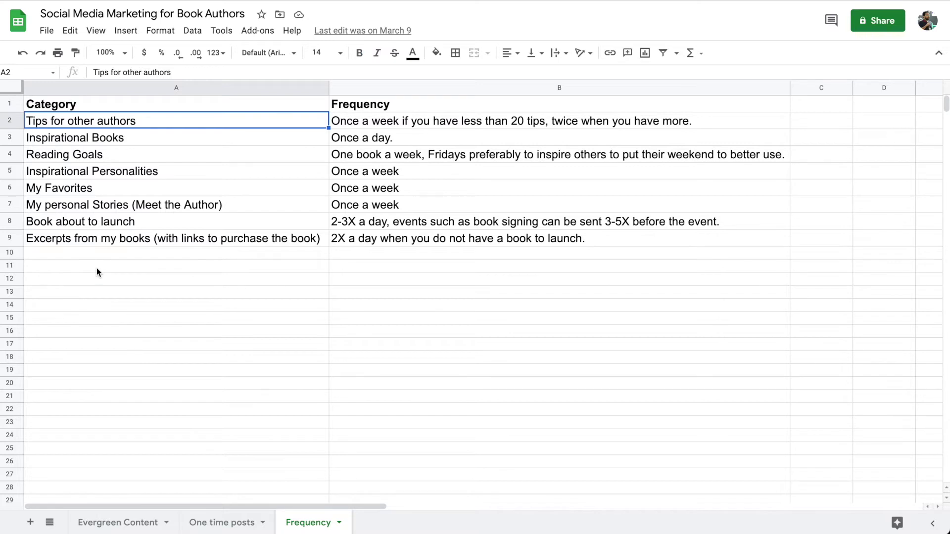
pyautogui.click(434, 128)
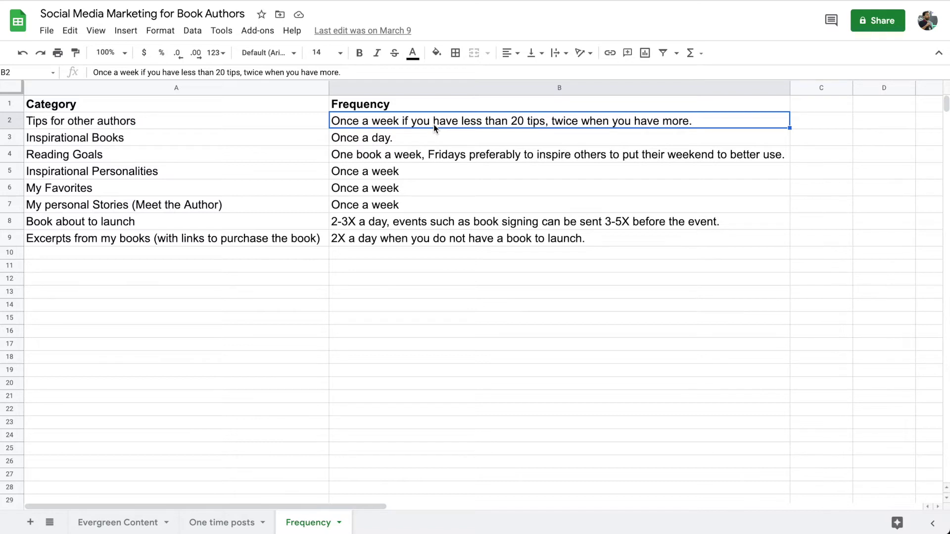
pyautogui.click(251, 138)
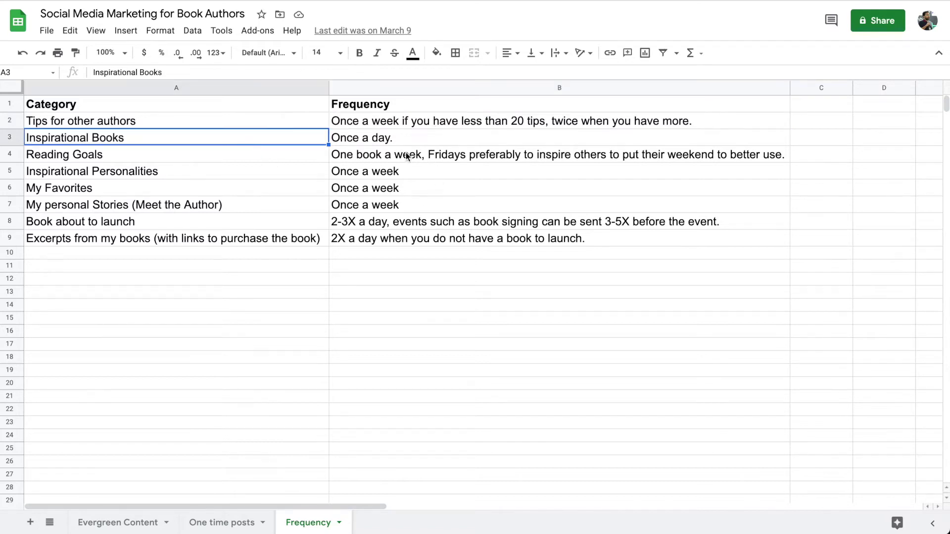
pyautogui.click(443, 141)
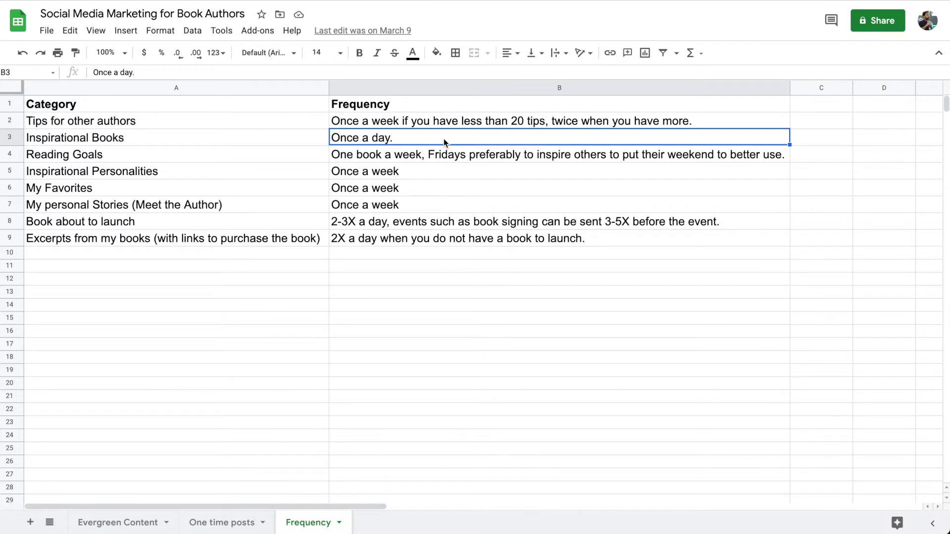
pyautogui.click(130, 158)
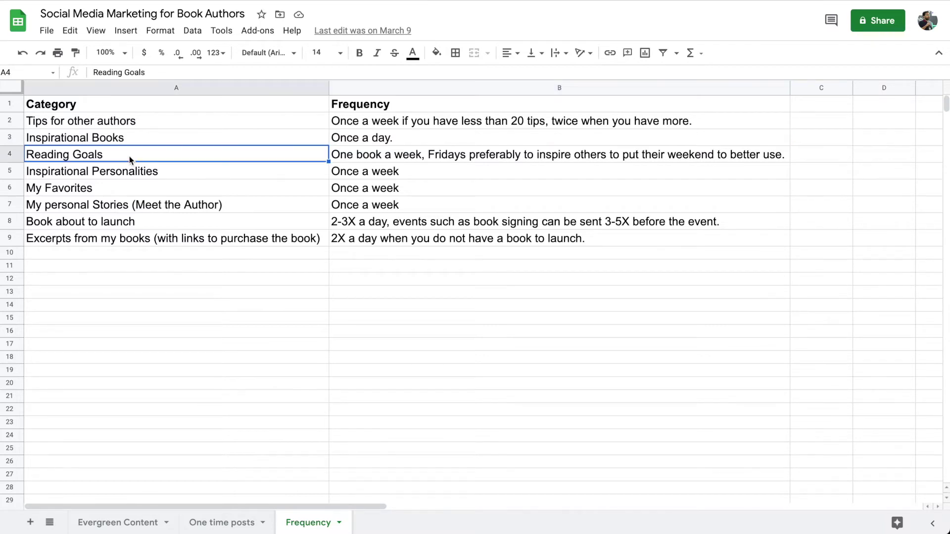
pyautogui.press('Right')
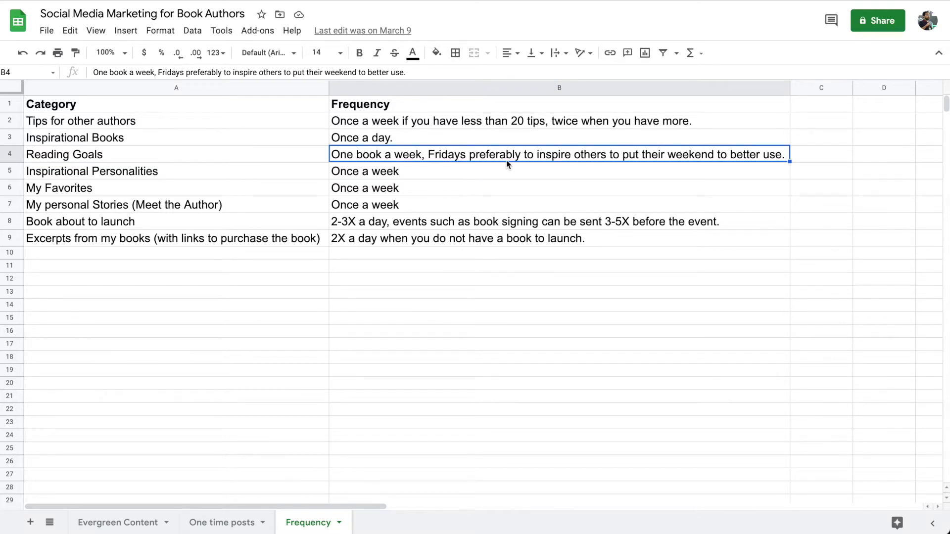
pyautogui.click(218, 176)
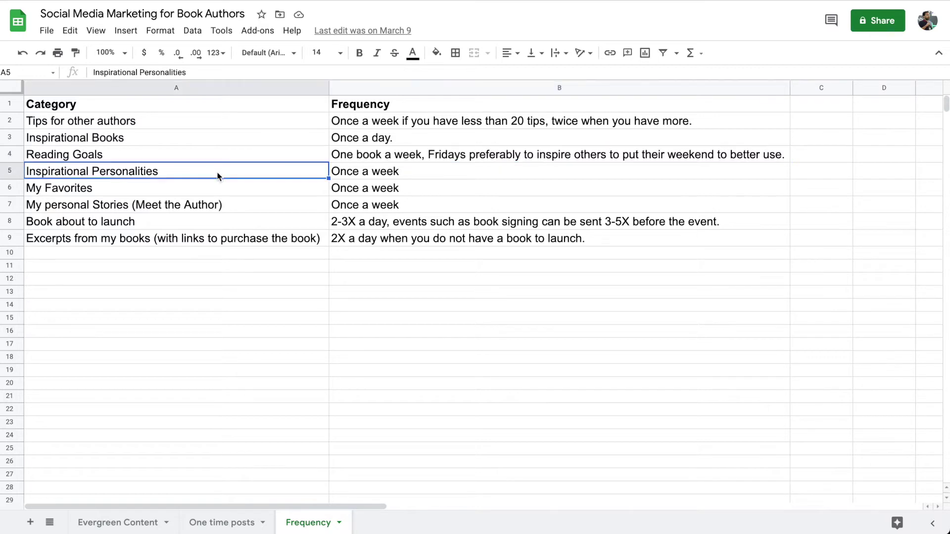
pyautogui.press('Right')
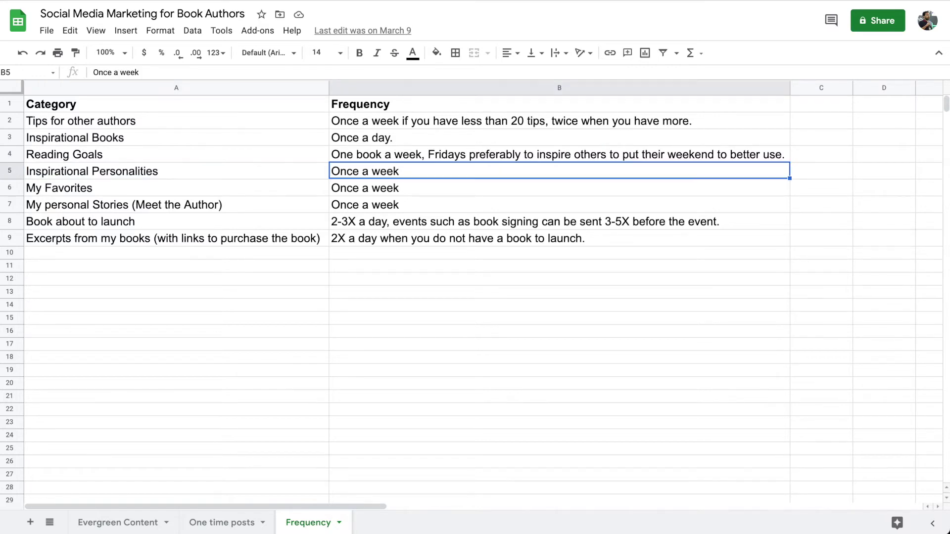
pyautogui.press('Return')
pyautogui.press('Tab')
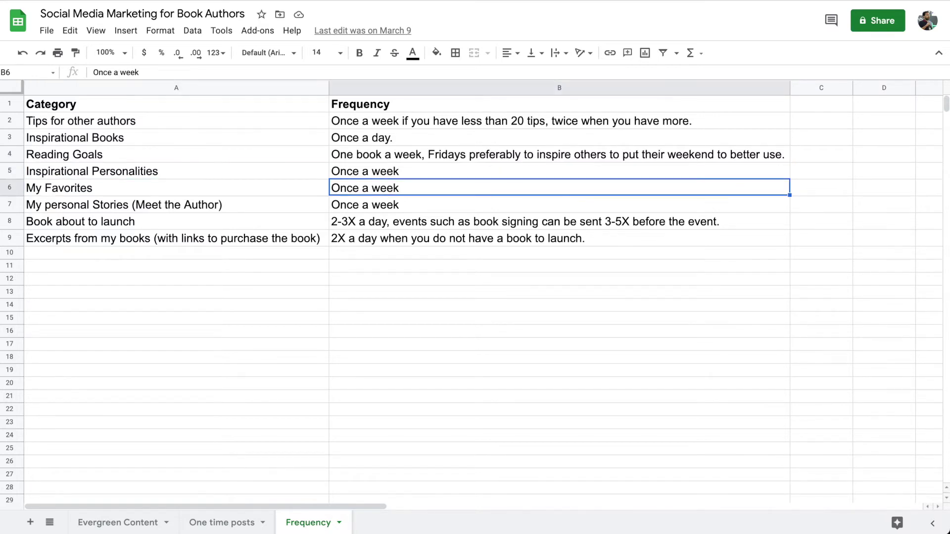
pyautogui.press('Down')
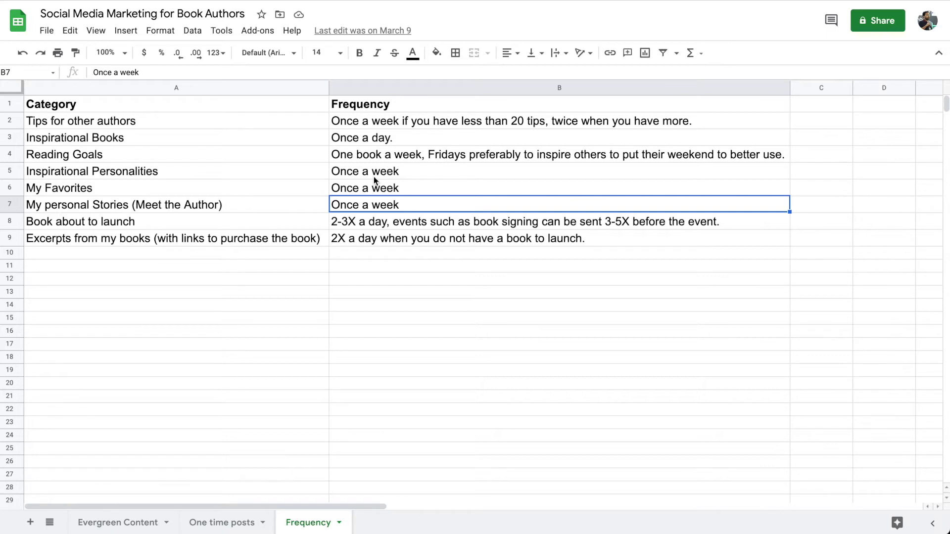
# - Examine the posting frequencies for Book about to launch and Excerpts from my books
pyautogui.press('Down')
pyautogui.press('Left')
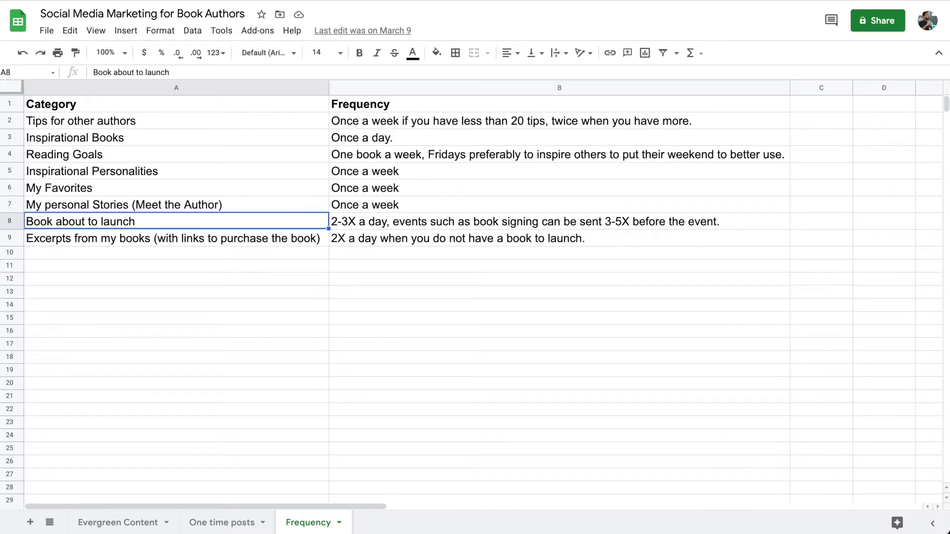
pyautogui.press('Right')
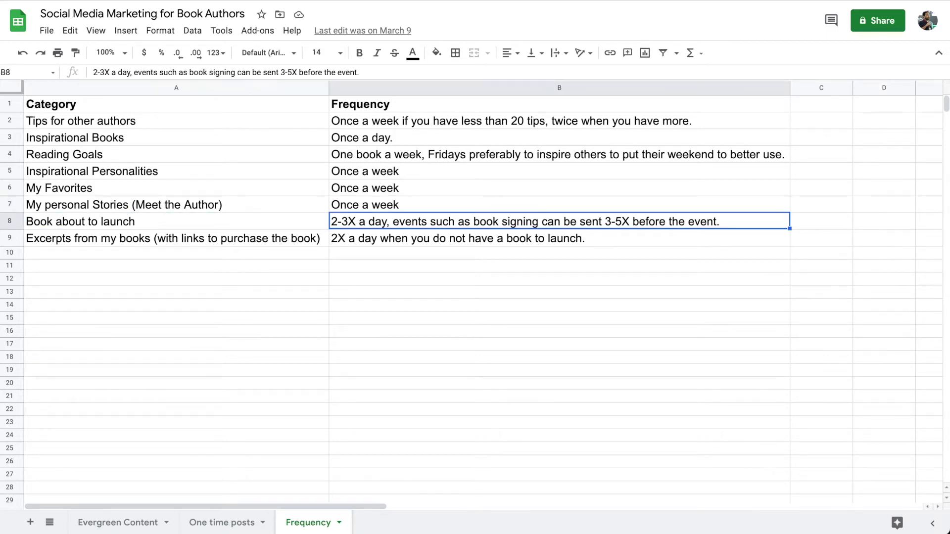
pyautogui.click(237, 224)
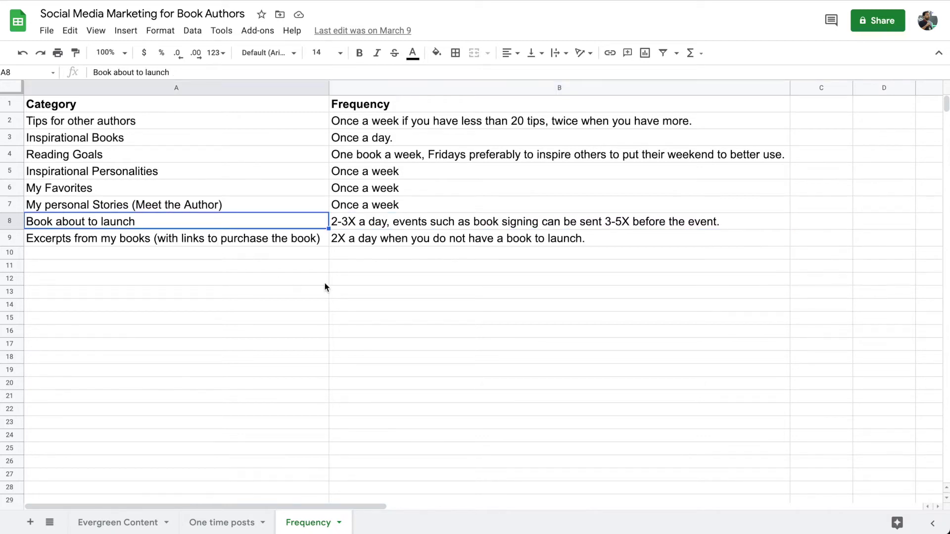
pyautogui.click(420, 222)
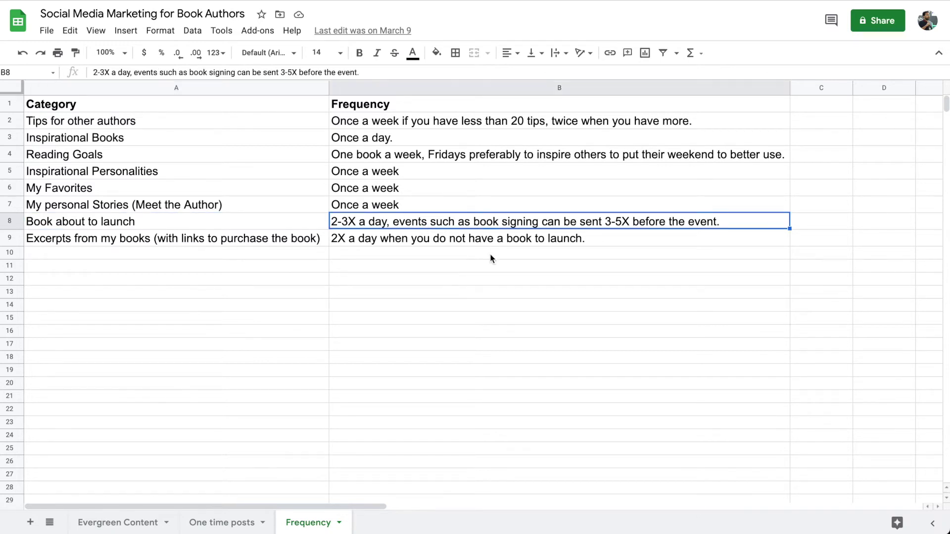
pyautogui.click(216, 239)
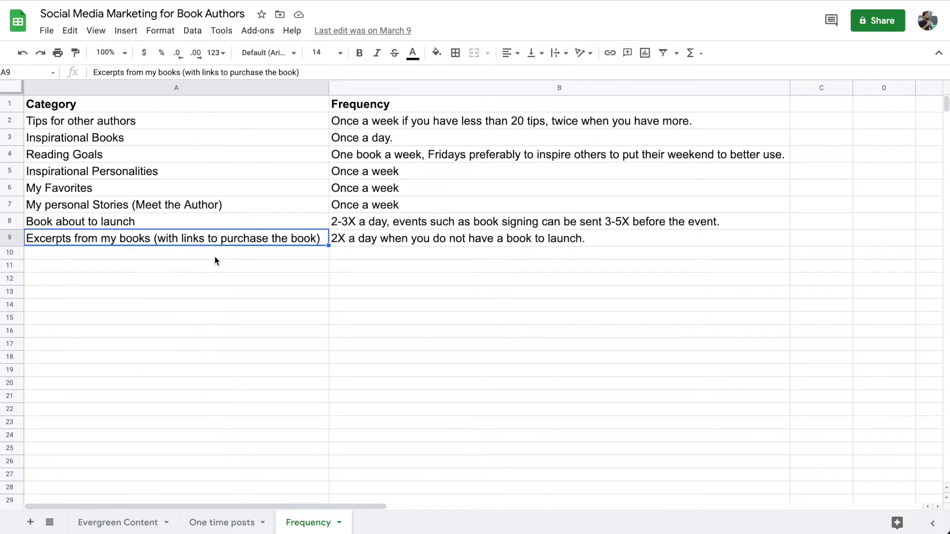
pyautogui.press('Right')
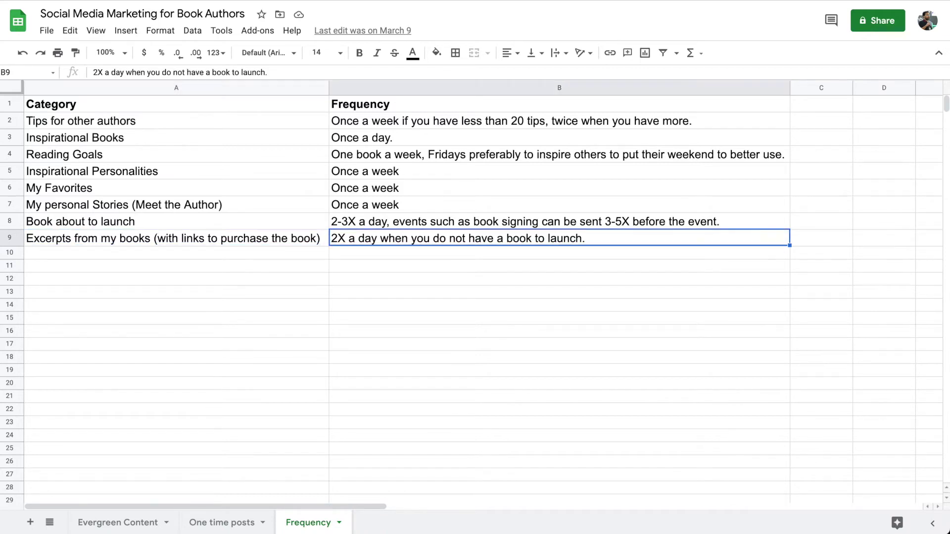
pyautogui.press('Left')
pyautogui.press('Up')
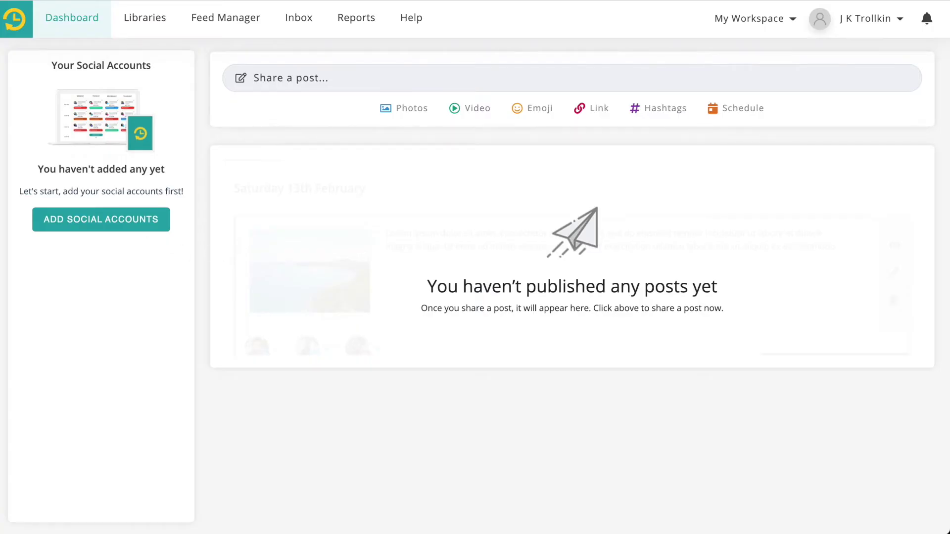
# - Connect an Instagram business profile, a LinkedIn profile and a Twitter profile as social accounts
pyautogui.click(105, 220)
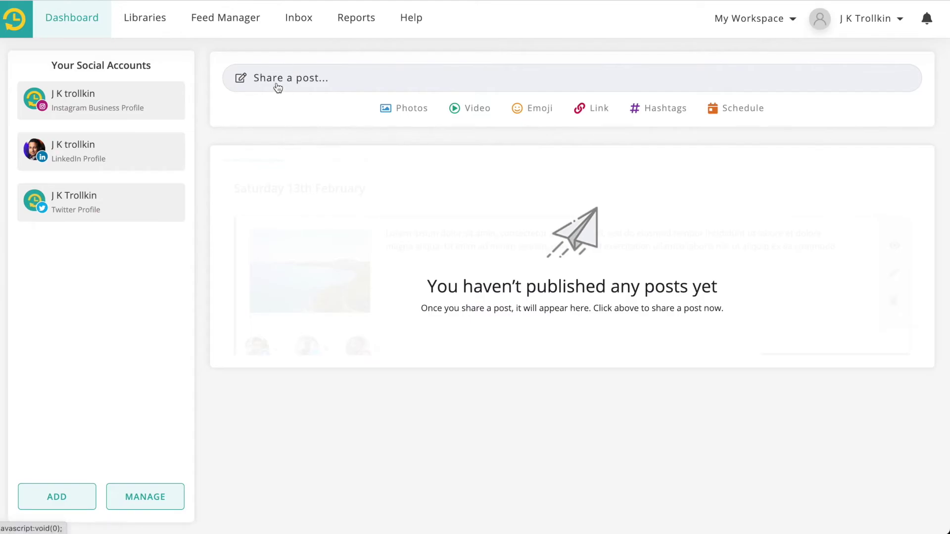
# - Write the post "I am visiting Nashville today. If you are around, let me know and we can probably meet at a Barnes and Noble there."
pyautogui.click(276, 81)
pyautogui.write('I am visiting Nashville')
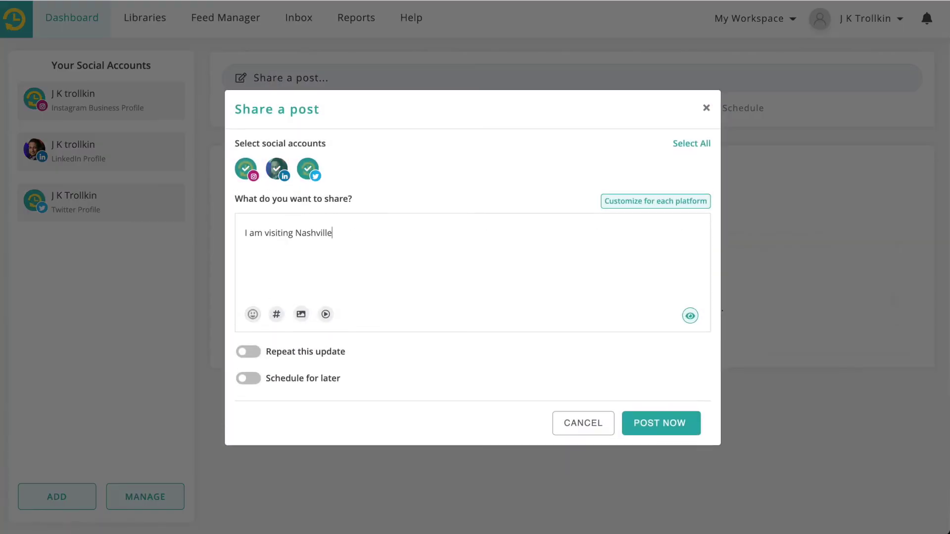
pyautogui.write(' today. If you are around, let me know and we can probably meet at a B')
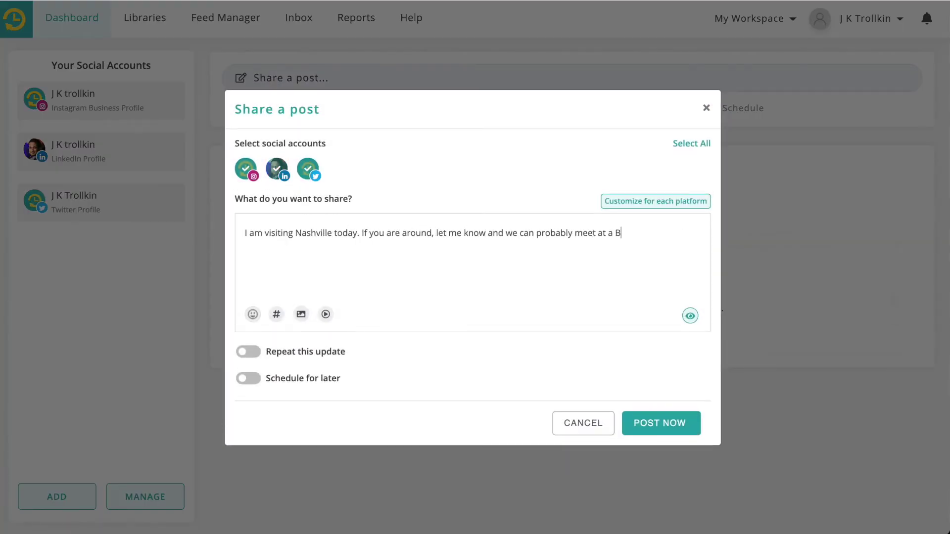
pyautogui.write('arnes and Noble.')
# - Search the Pixabay images for books and attach the photo of glasses on an open book to the post
pyautogui.click(301, 315)
pyautogui.click(388, 279)
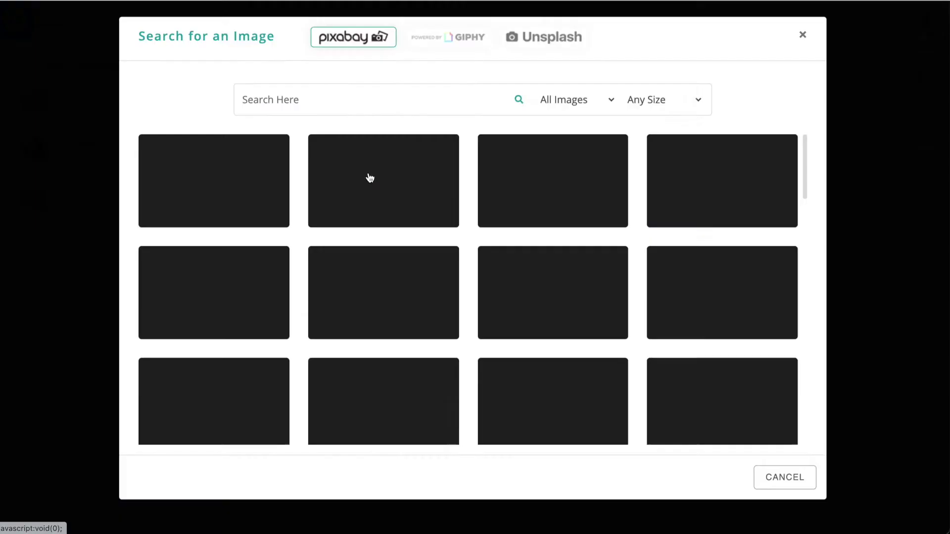
pyautogui.click(320, 99)
pyautogui.write('books')
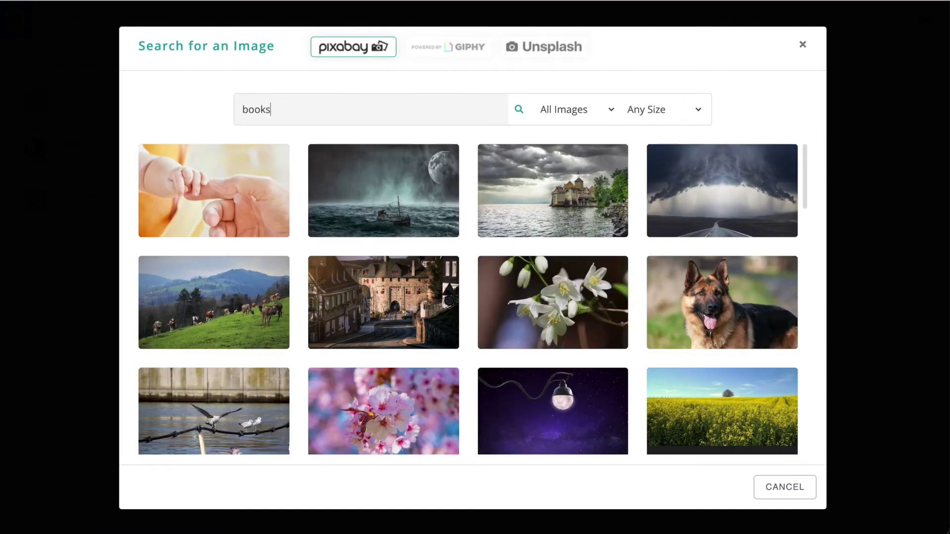
pyautogui.press('Return')
pyautogui.click(392, 319)
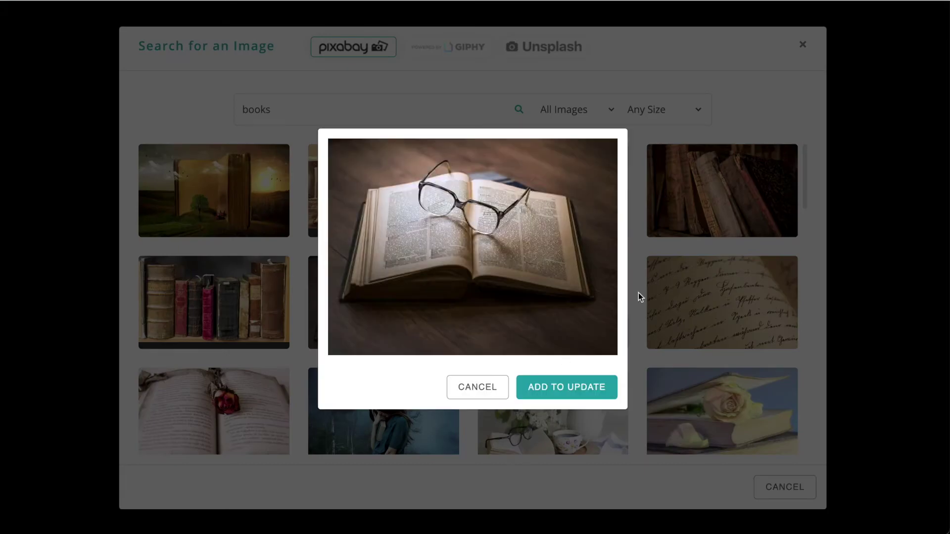
pyautogui.click(574, 382)
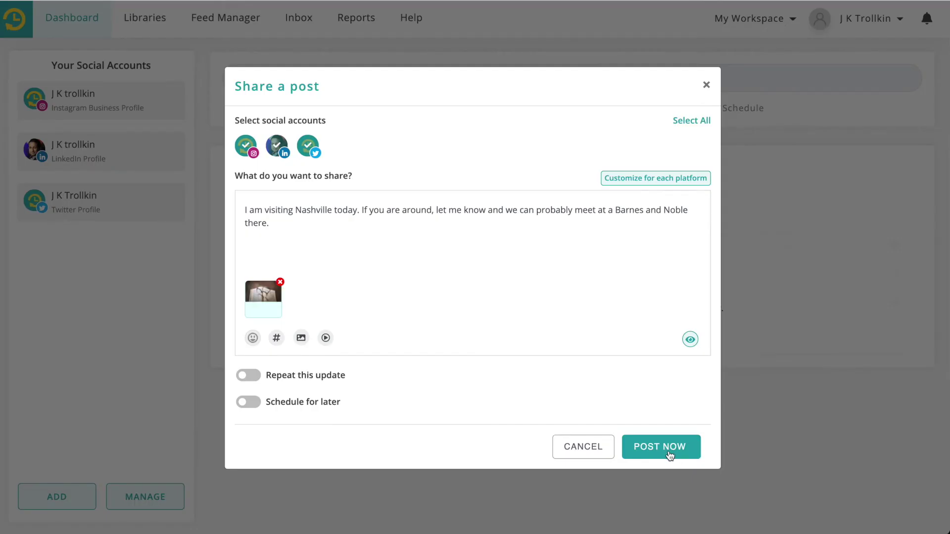
# - Turn on scheduling for later for the Nashville post and close the post form
pyautogui.click(252, 404)
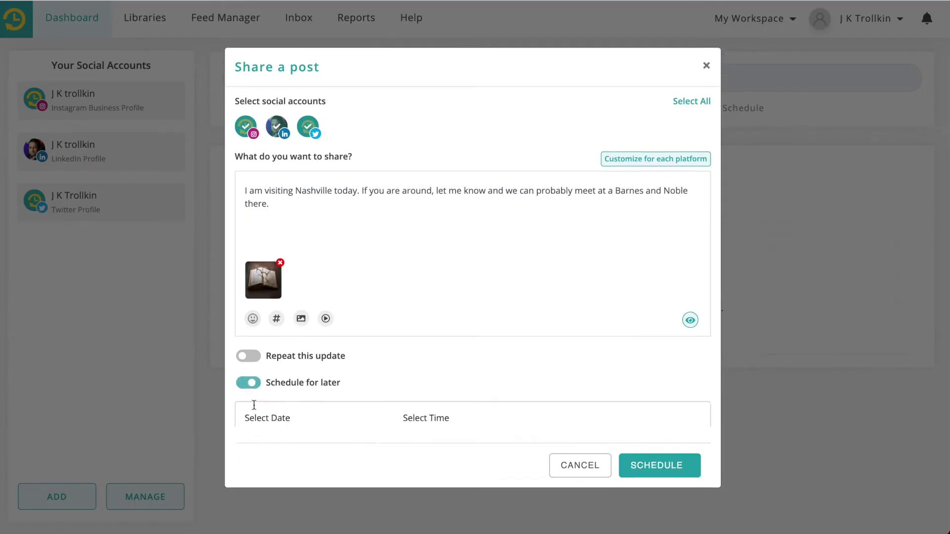
pyautogui.press('Escape')
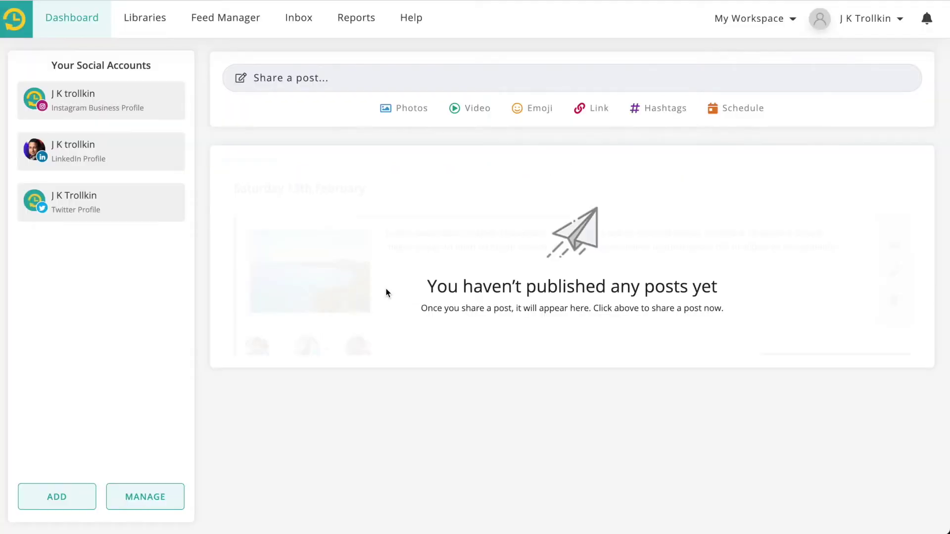
# - Open the content libraries and look through the list from Book about to launch to Reading Goals
pyautogui.click(145, 22)
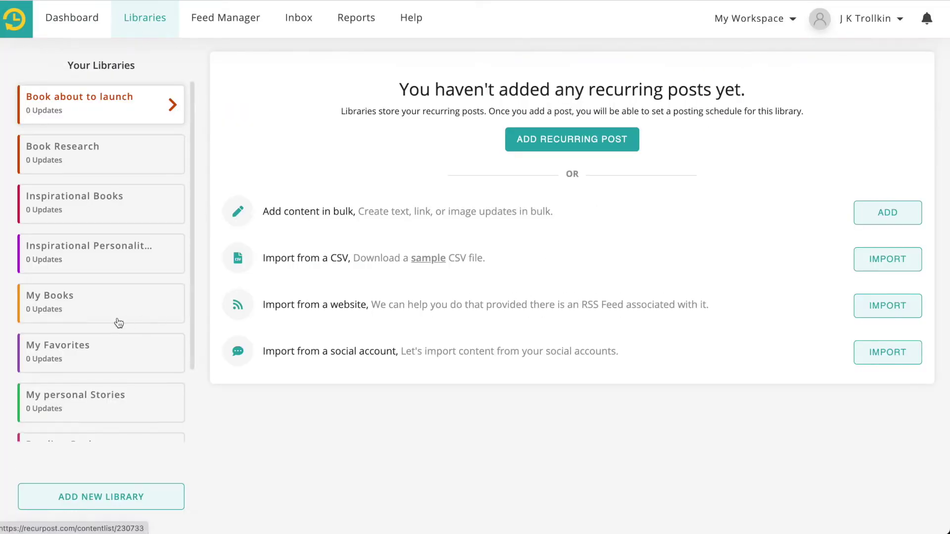
pyautogui.scroll(-3, 118, 322)
pyautogui.scroll(3, 118, 322)
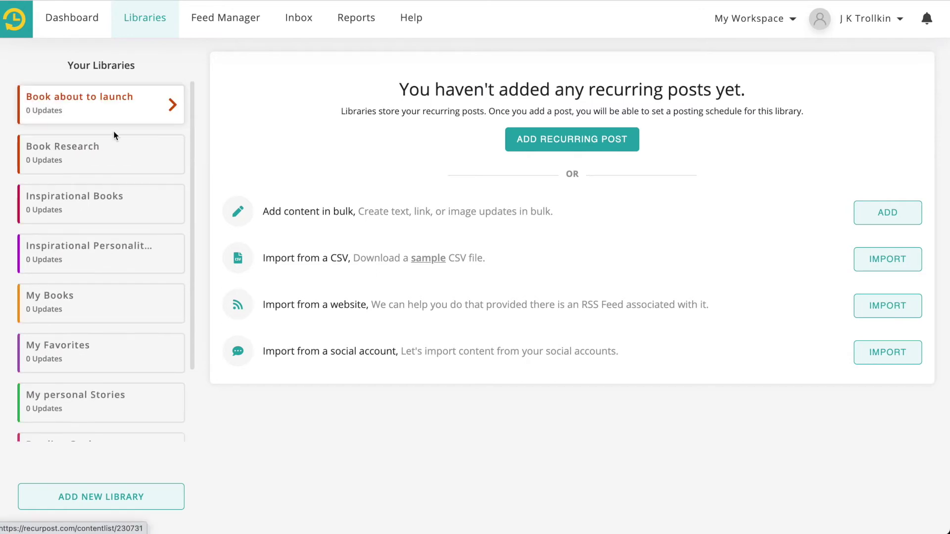
pyautogui.scroll(-3, 94, 322)
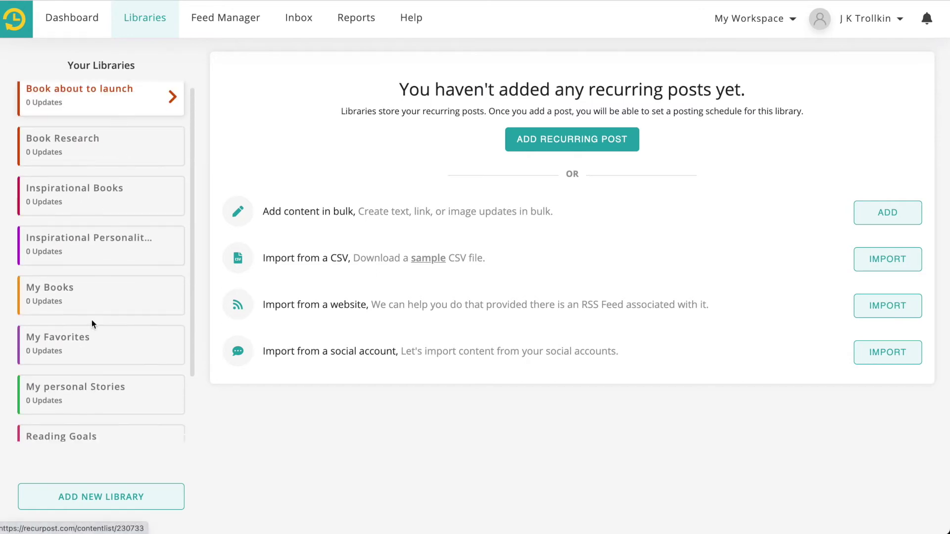
pyautogui.scroll(3, 93, 323)
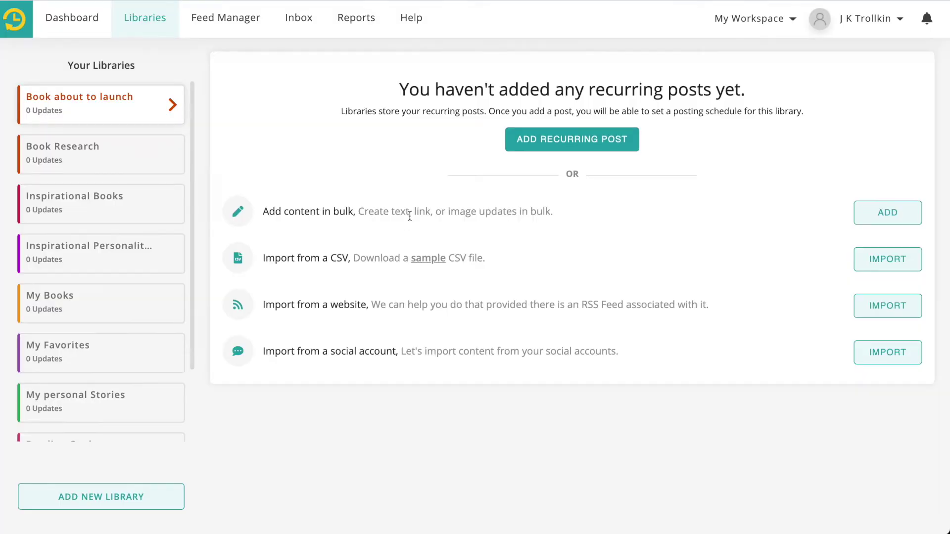
# - Write a recurring post for Book about to launch: "This is going to be a not-so-fun ride for Harry. Would you join him on this journey?"
pyautogui.click(313, 210)
pyautogui.write('This is ')
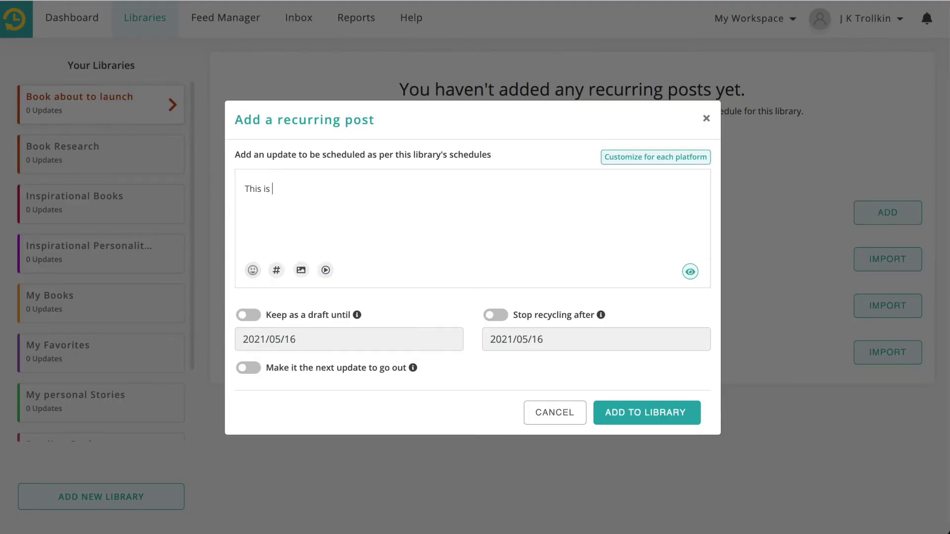
pyautogui.write('going to be a not-so-fu')
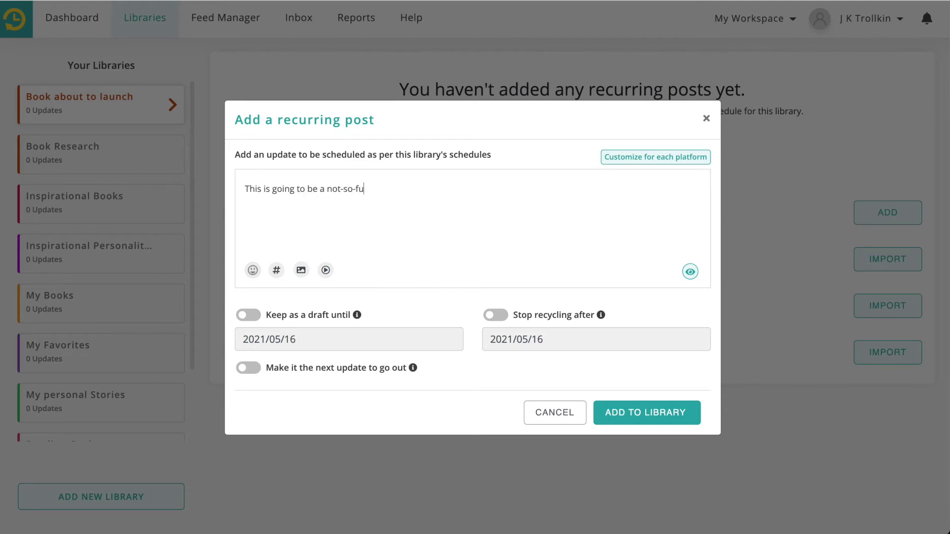
pyautogui.write('n ride for Harry. Would you join him on this journey?')
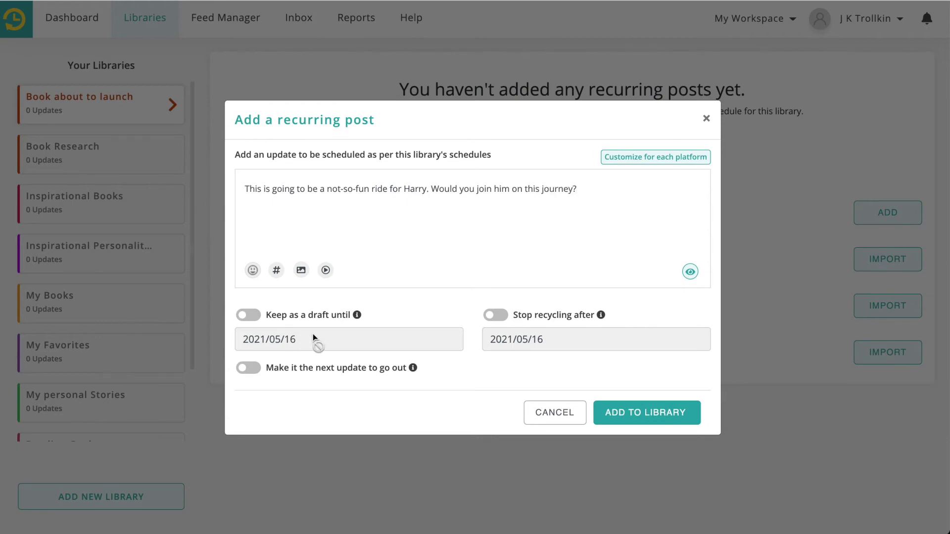
# - Attach a dragon image found by searching for fire dragon, and add the recurring post to the library
pyautogui.click(301, 270)
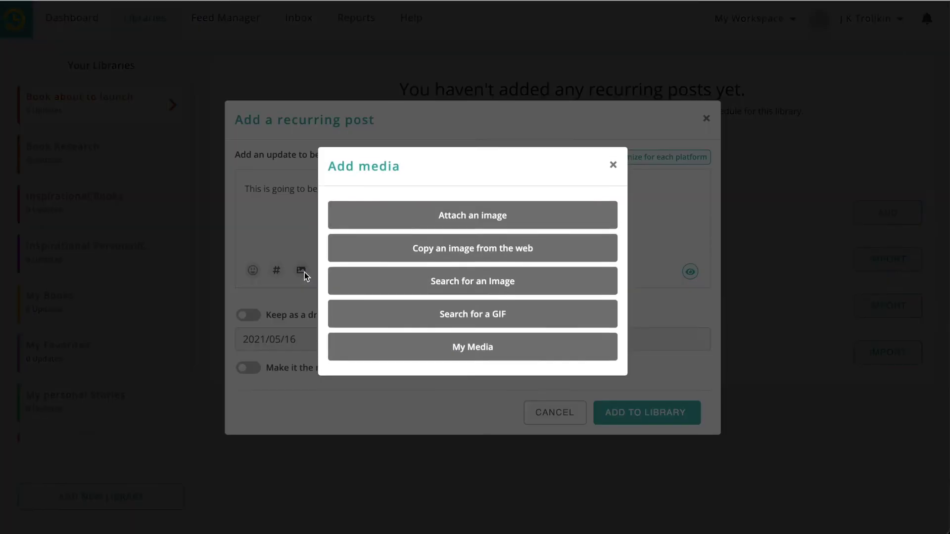
pyautogui.click(394, 297)
pyautogui.click(331, 100)
pyautogui.write('f')
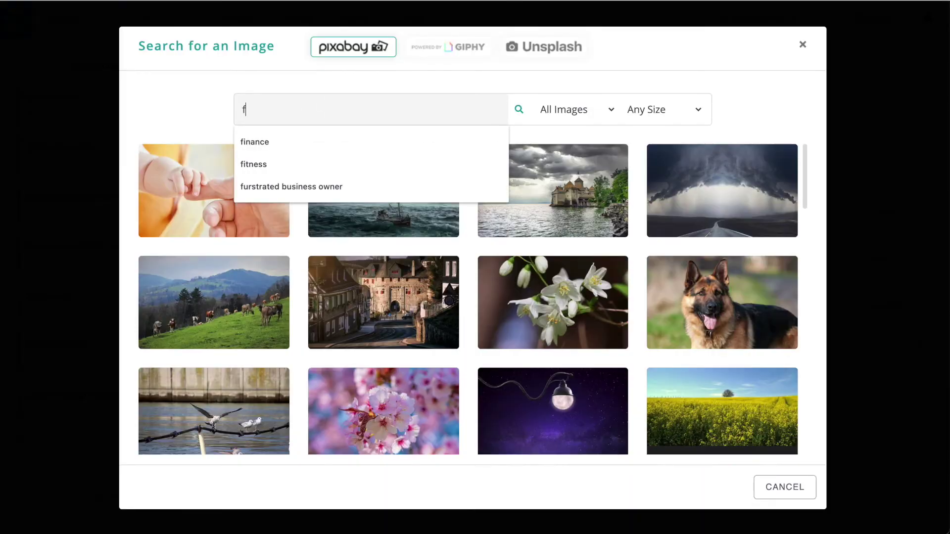
pyautogui.write('ire dragon')
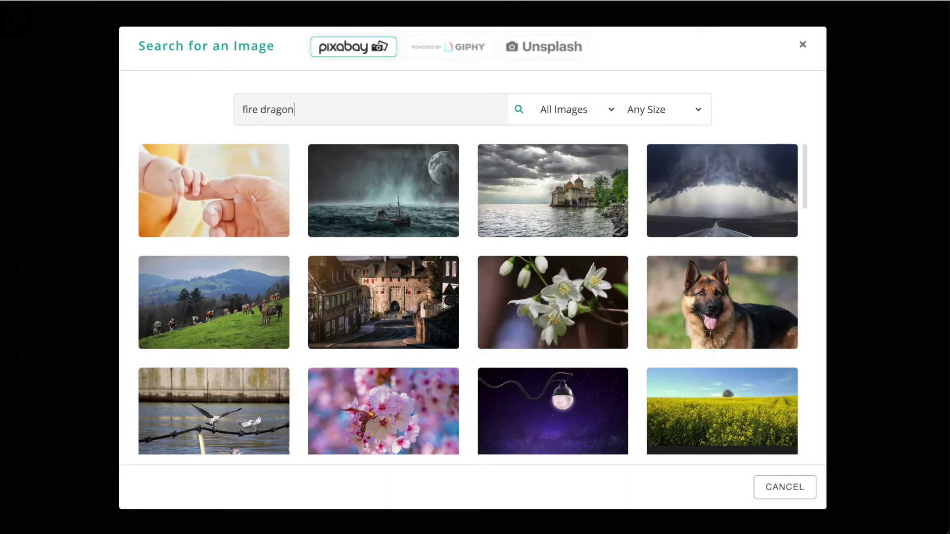
pyautogui.click(578, 327)
pyautogui.click(561, 356)
pyautogui.click(628, 437)
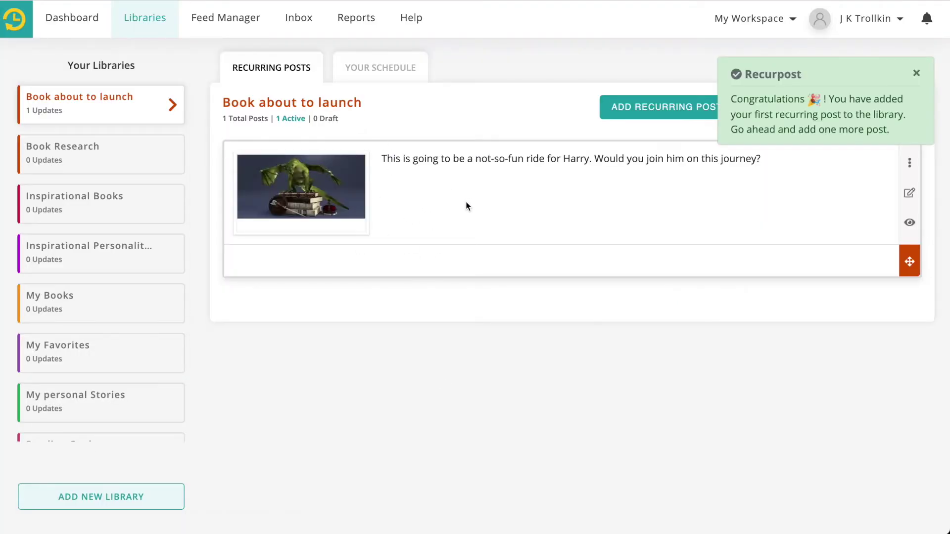
pyautogui.click(917, 74)
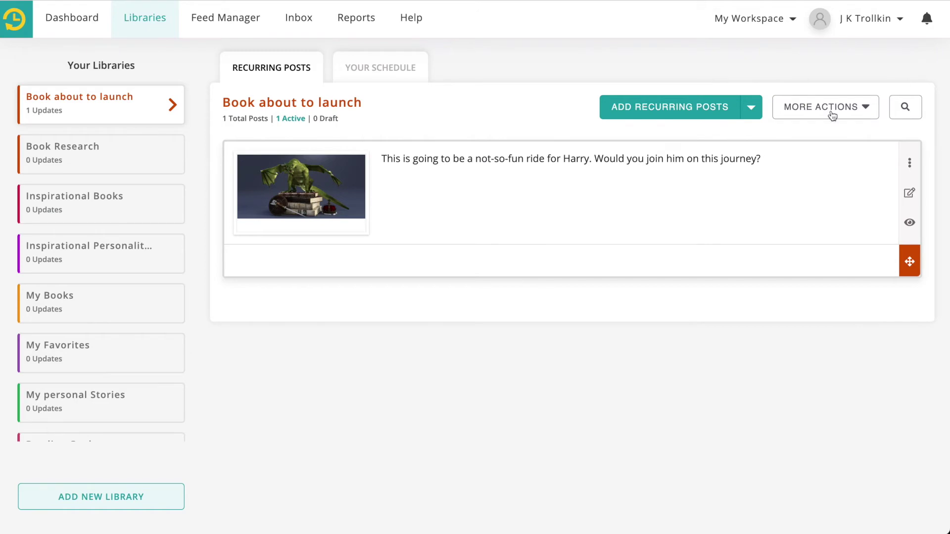
# - Add a recurring post with a star-rating image: "If you have never read a book that left you mesmerized, check it out" - New York Times
pyautogui.click(660, 112)
pyautogui.click(397, 199)
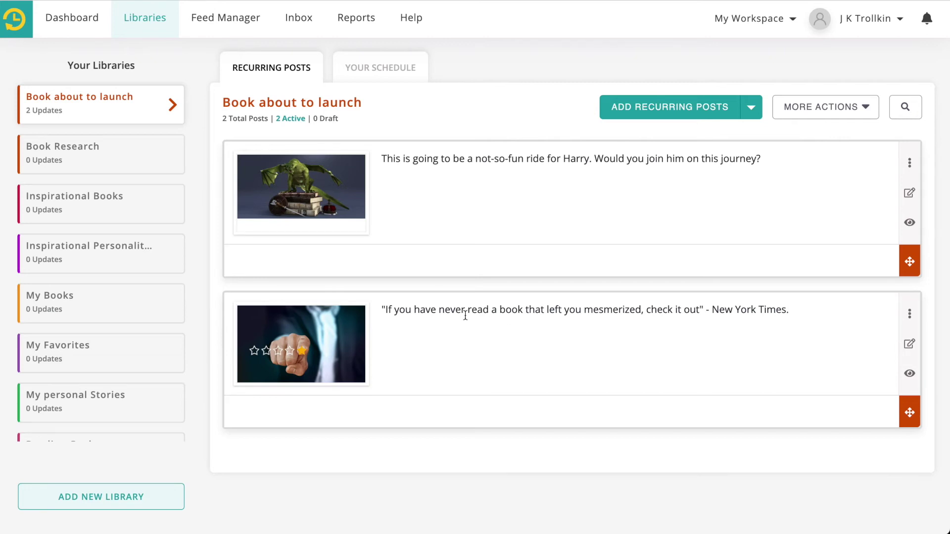
# - Start a recurring schedule for the Book about to launch library on all accounts, with Tuesday through Saturday as the posting days
pyautogui.click(391, 75)
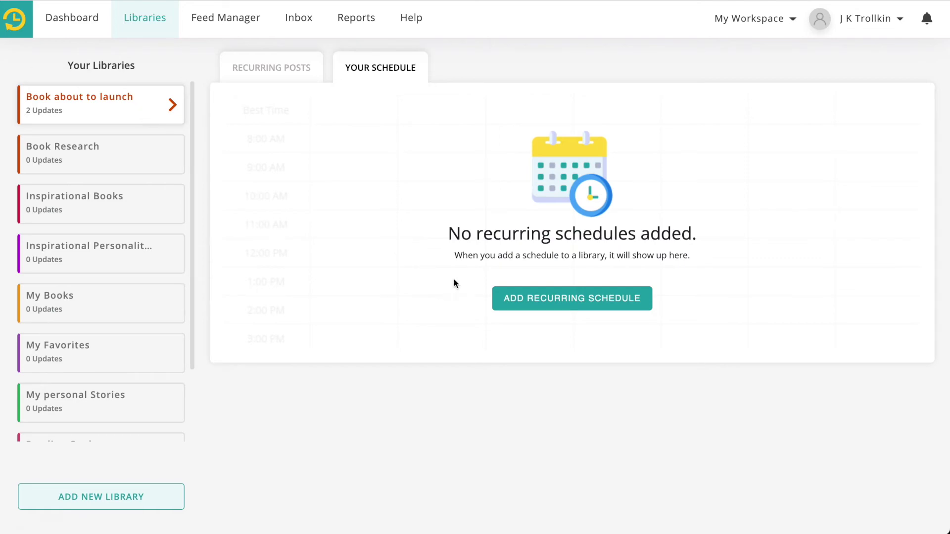
pyautogui.click(556, 306)
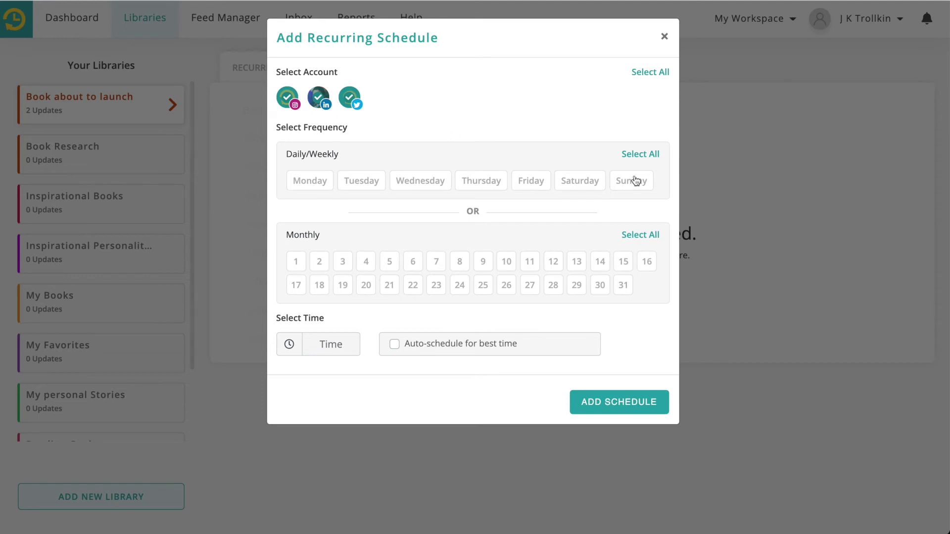
pyautogui.click(638, 154)
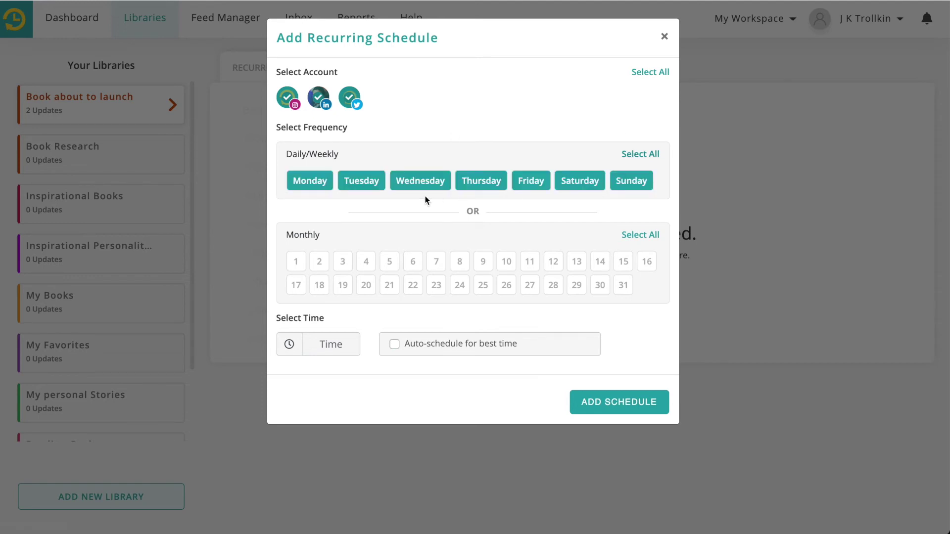
pyautogui.click(582, 180)
pyautogui.click(624, 191)
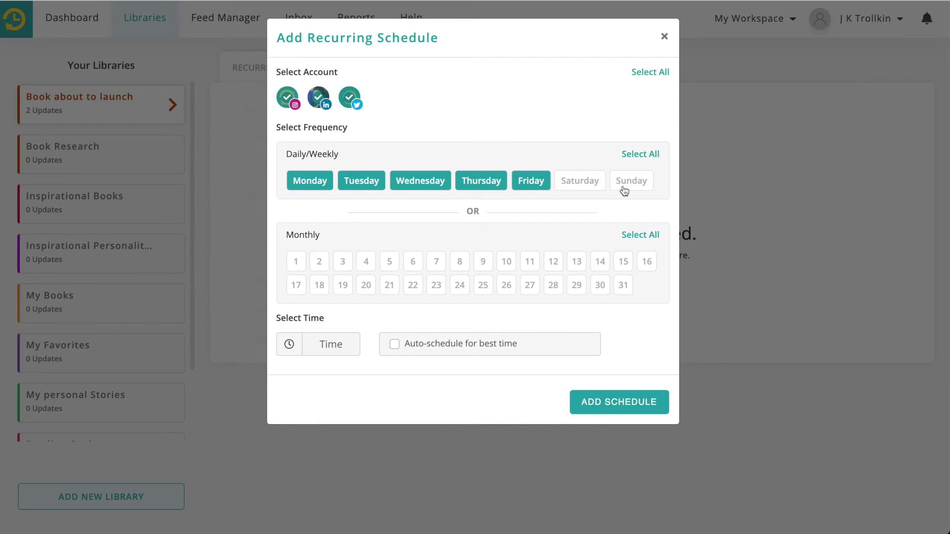
pyautogui.click(315, 187)
pyautogui.click(576, 187)
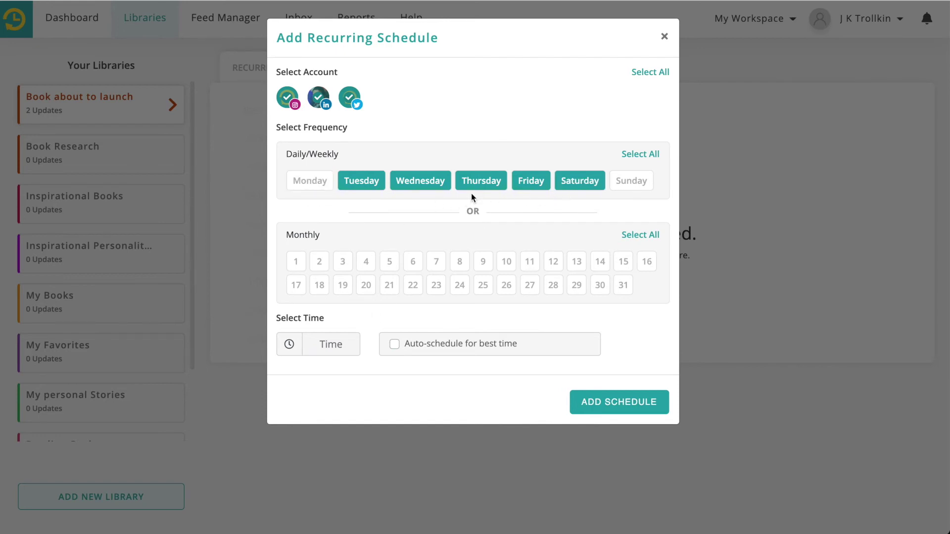
# - Auto-schedule the posts for the best time and add the recurring schedule
pyautogui.click(393, 345)
pyautogui.click(623, 403)
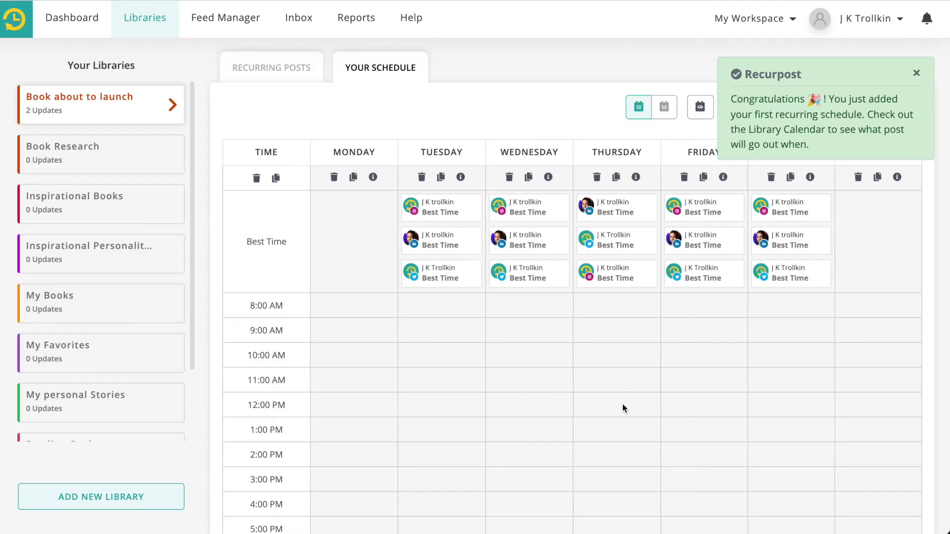
pyautogui.click(916, 73)
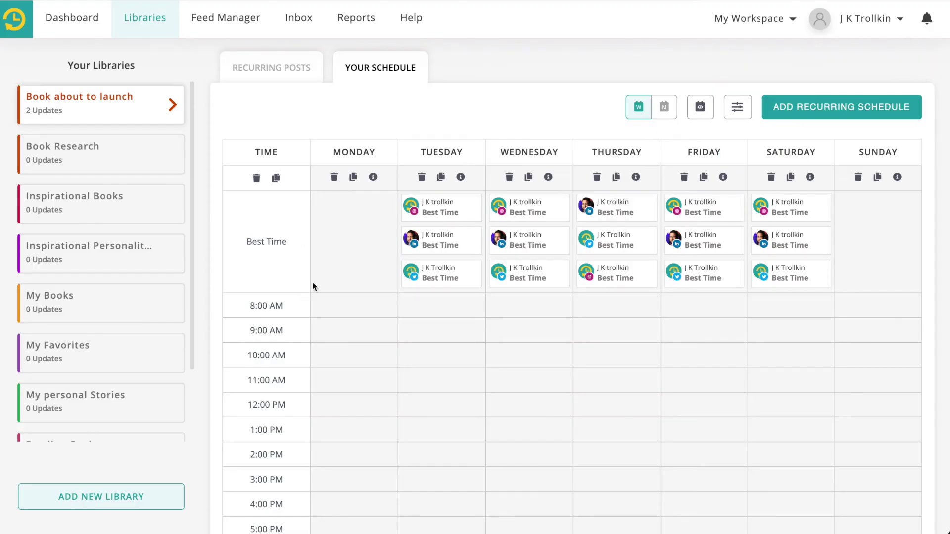
# - Add a second best-time recurring schedule for all three accounts on all seven days of the week
pyautogui.moveTo(442, 201)
pyautogui.click(816, 112)
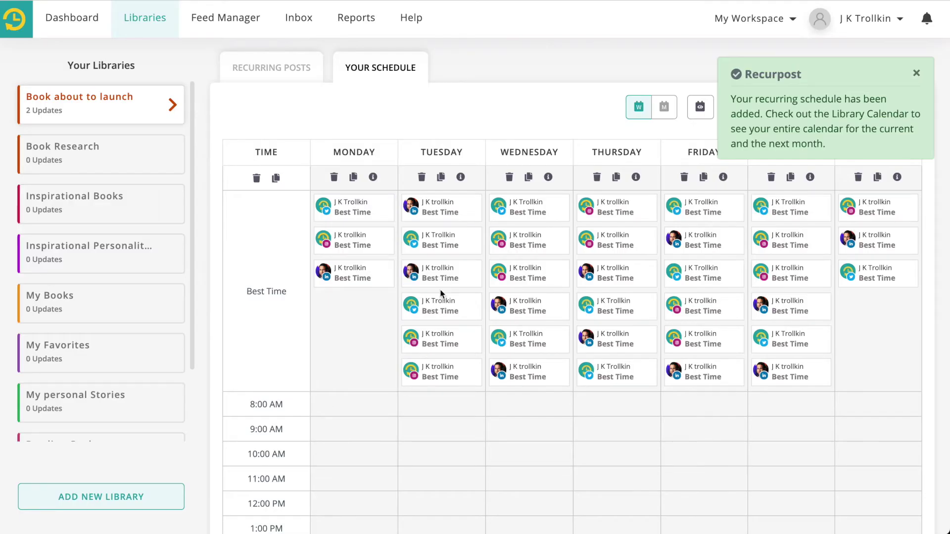
pyautogui.click(917, 73)
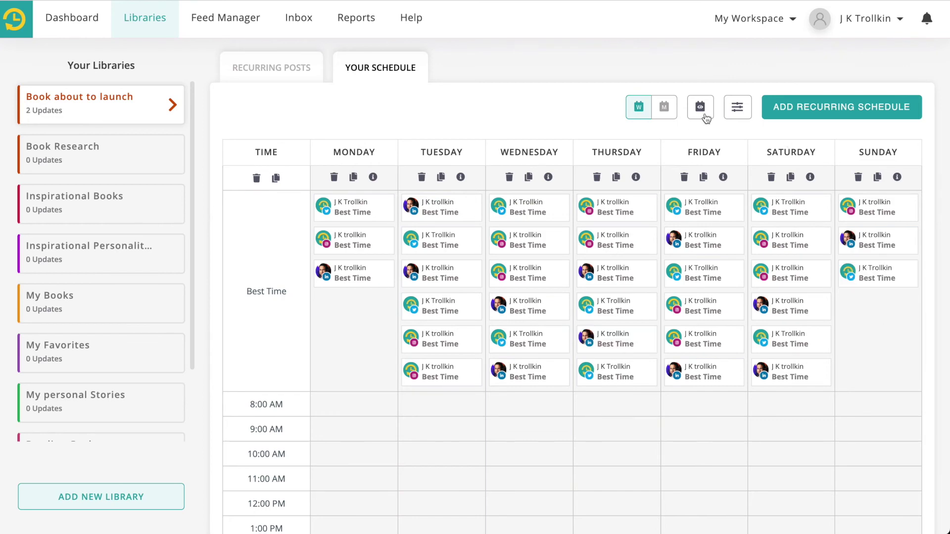
# - Open the library calendar for May 2021 and look through the scheduled posts from May 16 to May 30
pyautogui.click(700, 107)
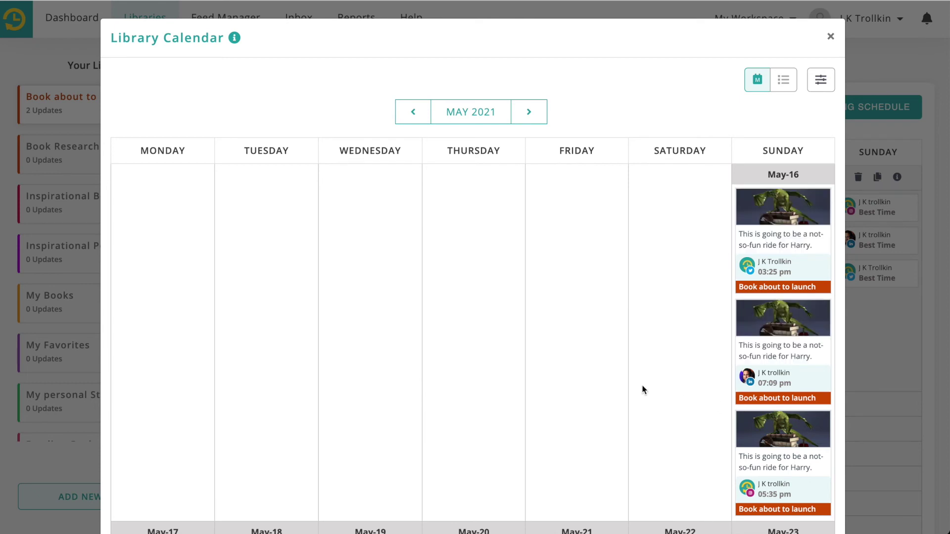
pyautogui.scroll(-2, 592, 367)
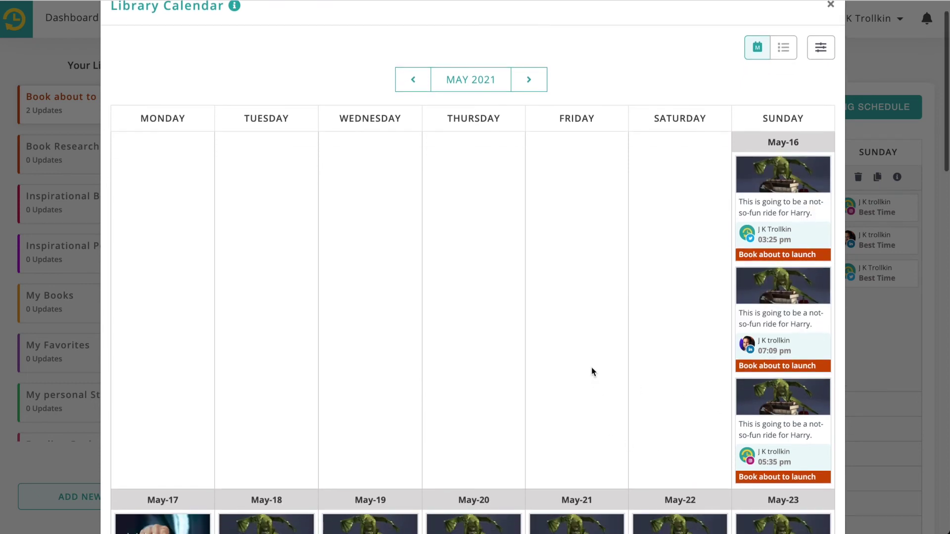
pyautogui.scroll(-7, 591, 367)
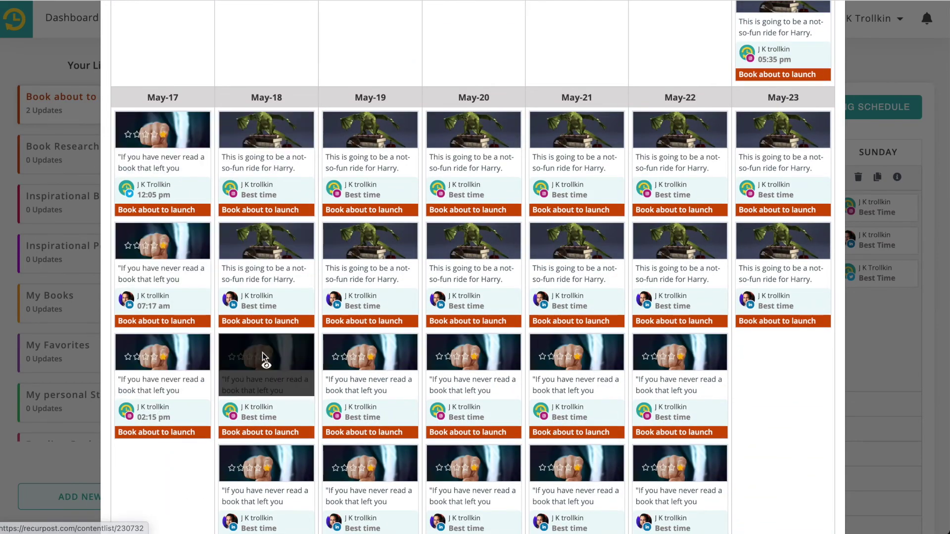
pyautogui.scroll(-4, 188, 415)
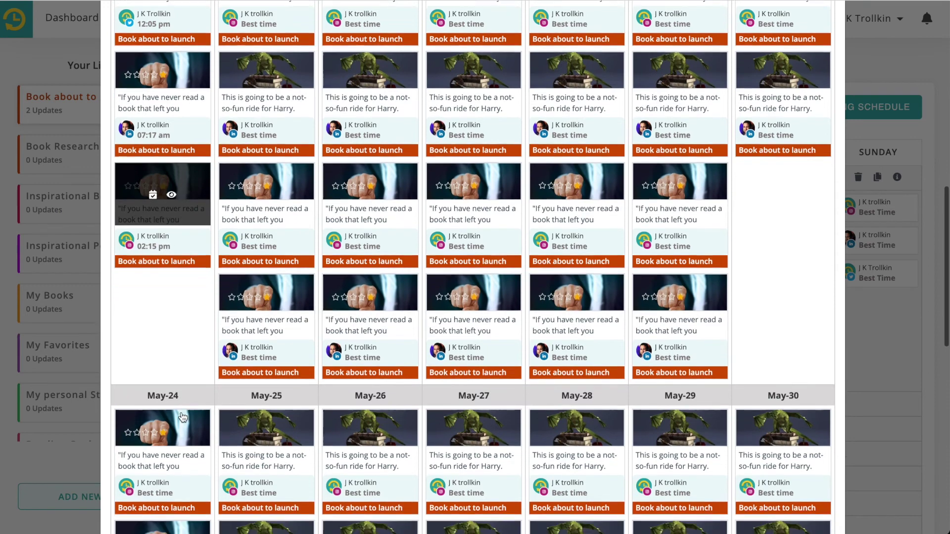
# - Recheck the posts scheduled from May 16 to May 23, close the calendar and return to the library's recurring posts
pyautogui.scroll(5, 796, 321)
pyautogui.scroll(3, 797, 321)
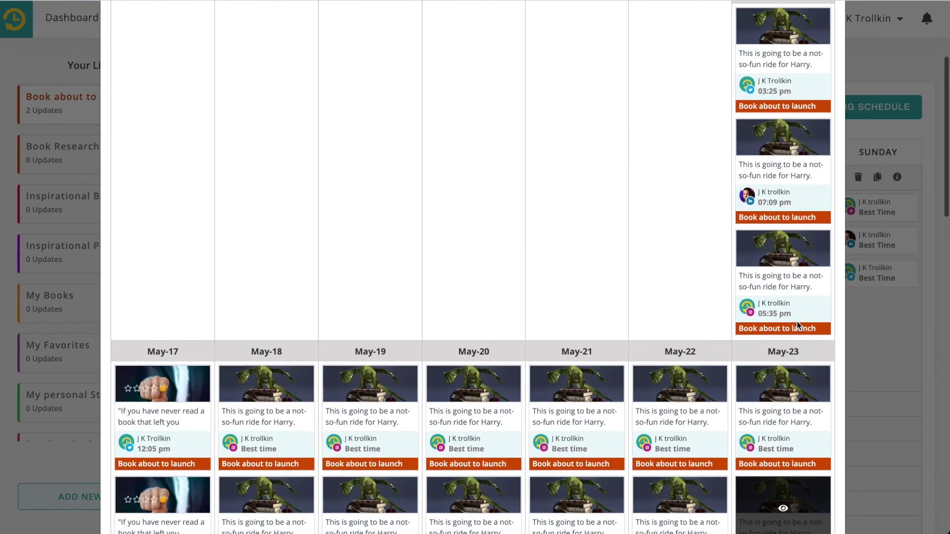
pyautogui.scroll(-1, 707, 236)
pyautogui.scroll(-3, 706, 236)
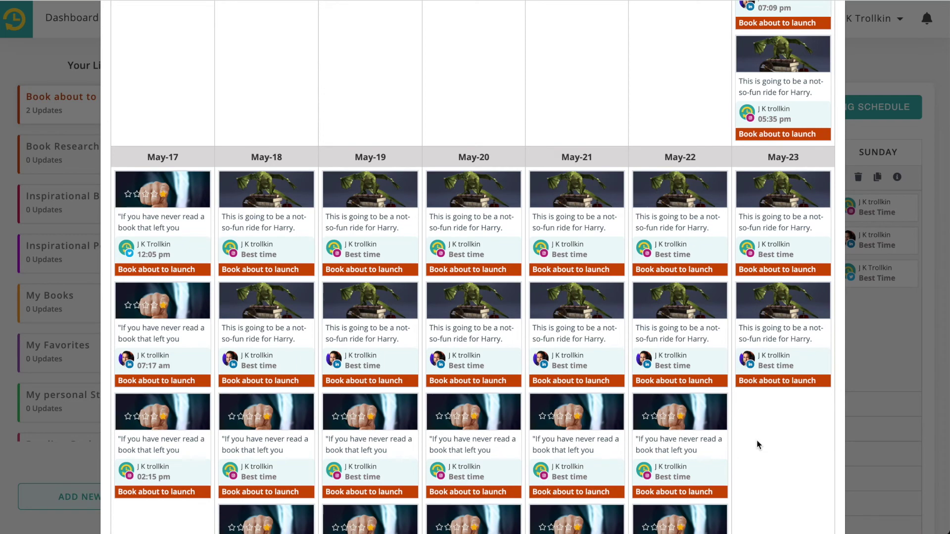
pyautogui.scroll(7, 756, 441)
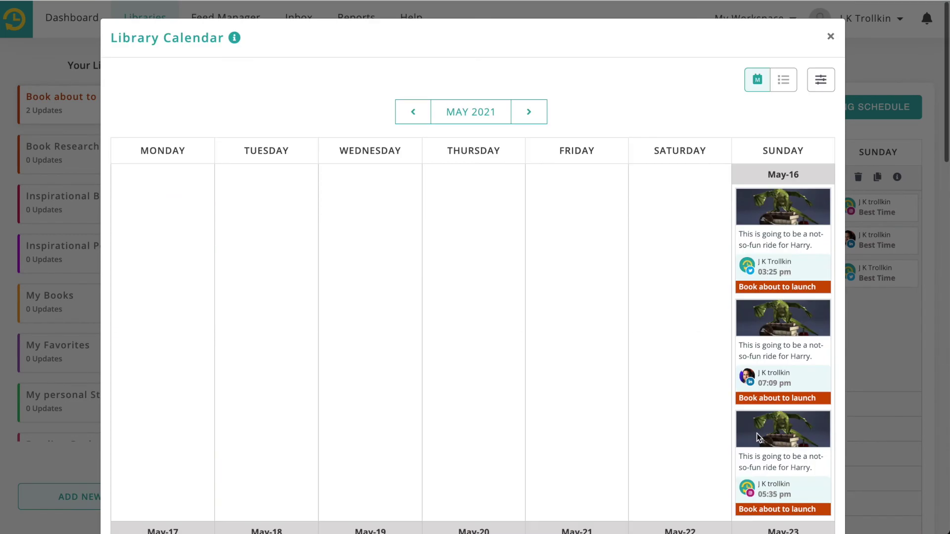
pyautogui.click(830, 37)
pyautogui.click(286, 70)
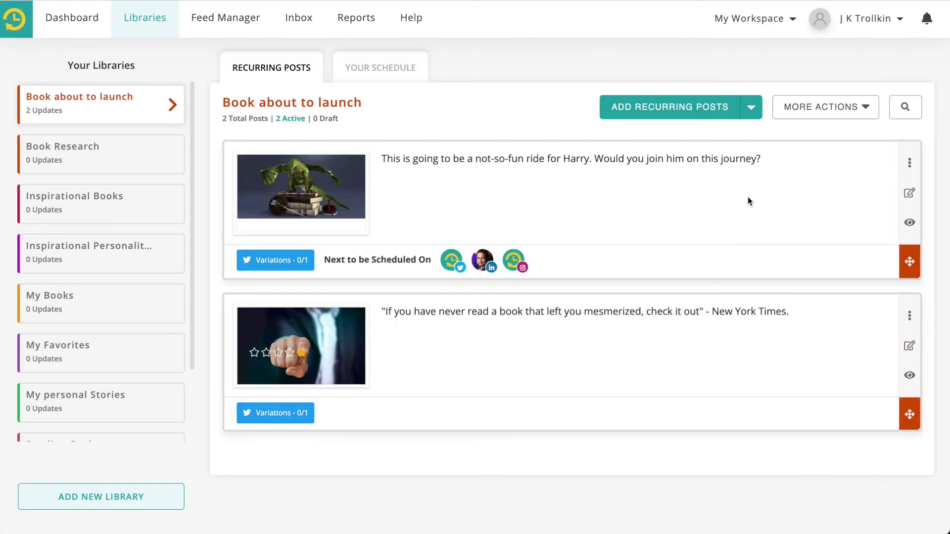
# - Start a recurring post in the Book about to launch library reading "The Goblet of Fire is not for the faint of the heart" - President
pyautogui.click(689, 115)
pyautogui.write('The Goblet of Fire is not for the faint of the heart" - President')
pyautogui.click(245, 189)
pyautogui.write('" - Presid')
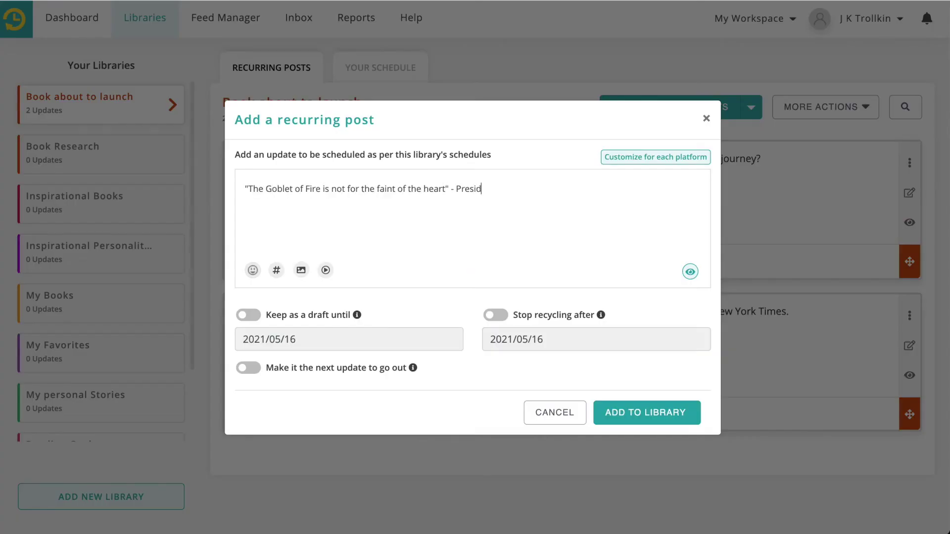
# - Attach a photo found with the image search "obama" and add the recurring post to the library
pyautogui.click(300, 270)
pyautogui.click(371, 110)
pyautogui.write('obama')
pyautogui.press('Return')
pyautogui.click(214, 190)
pyautogui.click(583, 368)
pyautogui.click(647, 494)
pyautogui.scroll(-1, 468, 346)
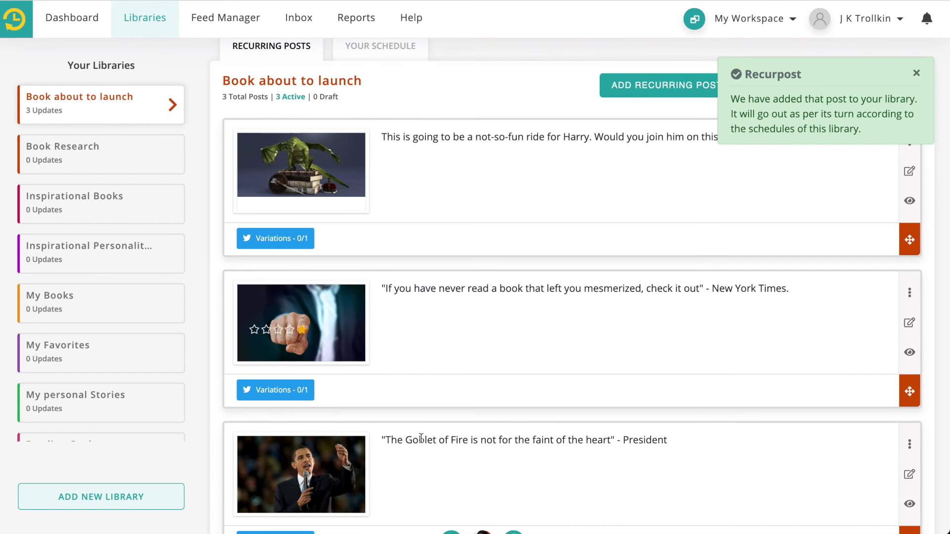
# - Go to the Book about to launch library's schedule and open its library calendar
pyautogui.scroll(1, 425, 247)
pyautogui.click(397, 70)
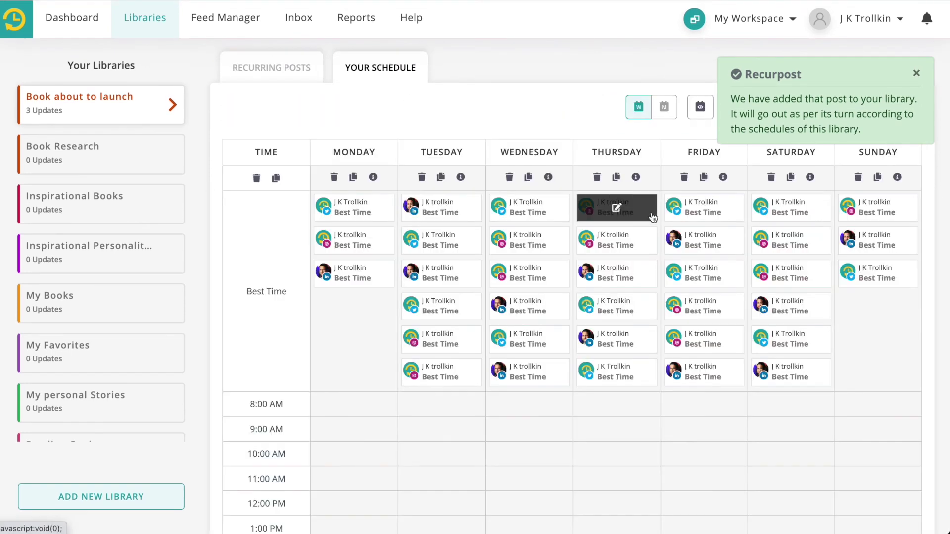
pyautogui.click(916, 73)
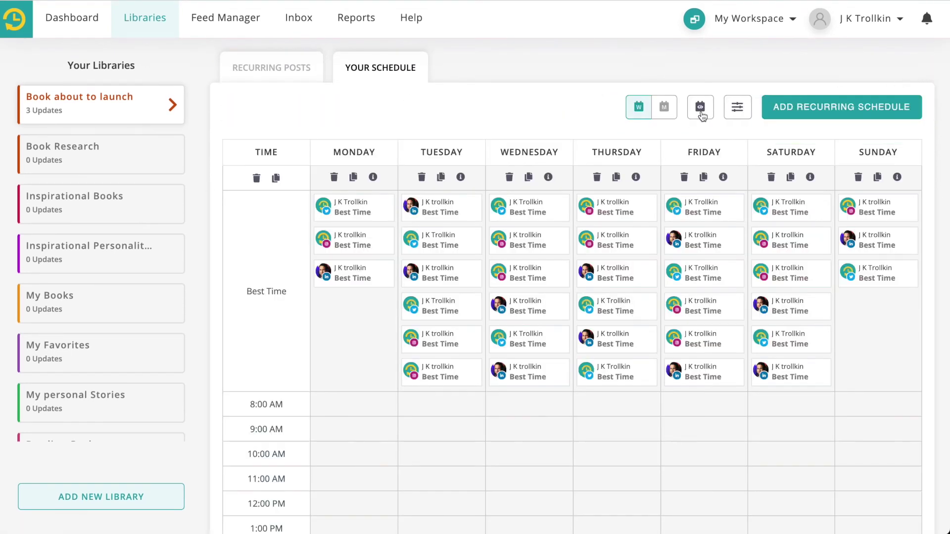
pyautogui.click(700, 108)
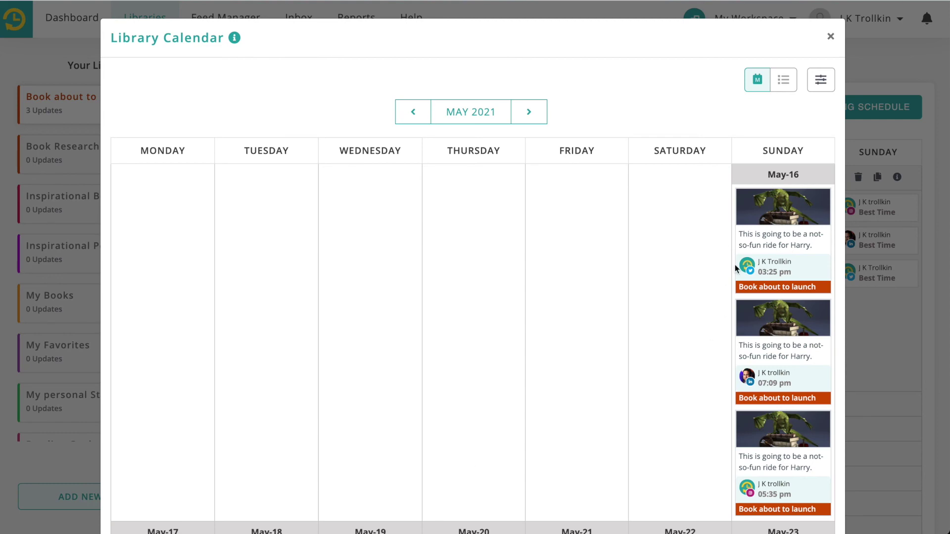
# - Examine how the three posts are distributed across accounts and days from May 16 to May 23, and close the calendar
pyautogui.moveTo(775, 434)
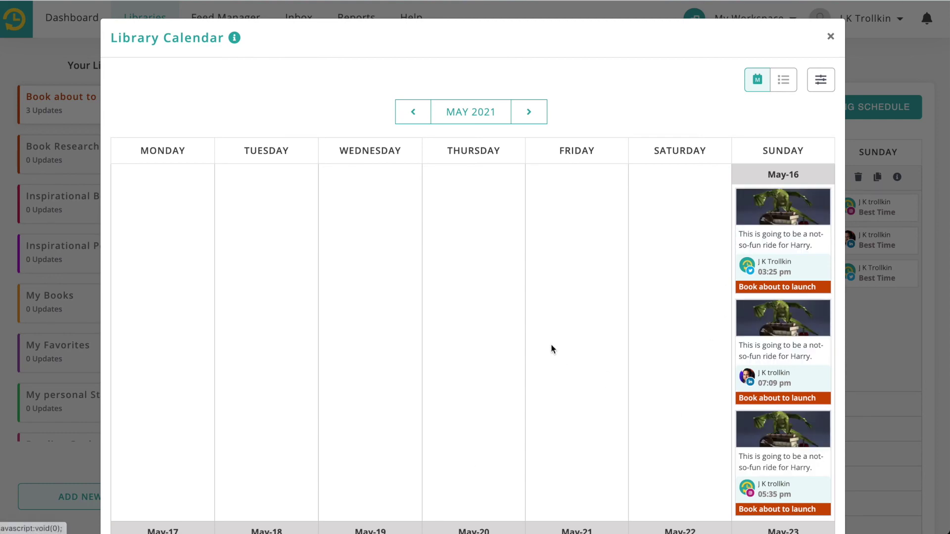
pyautogui.scroll(-8, 551, 348)
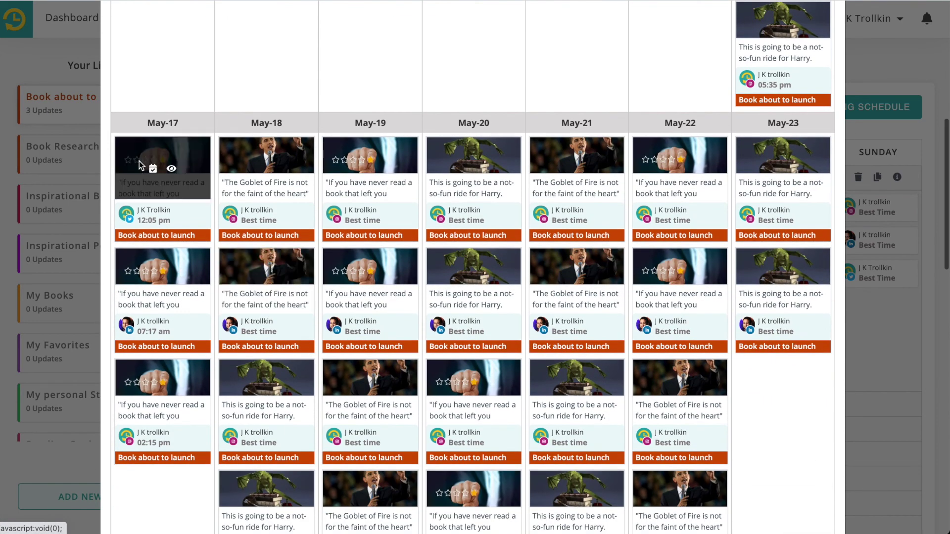
pyautogui.moveTo(169, 393)
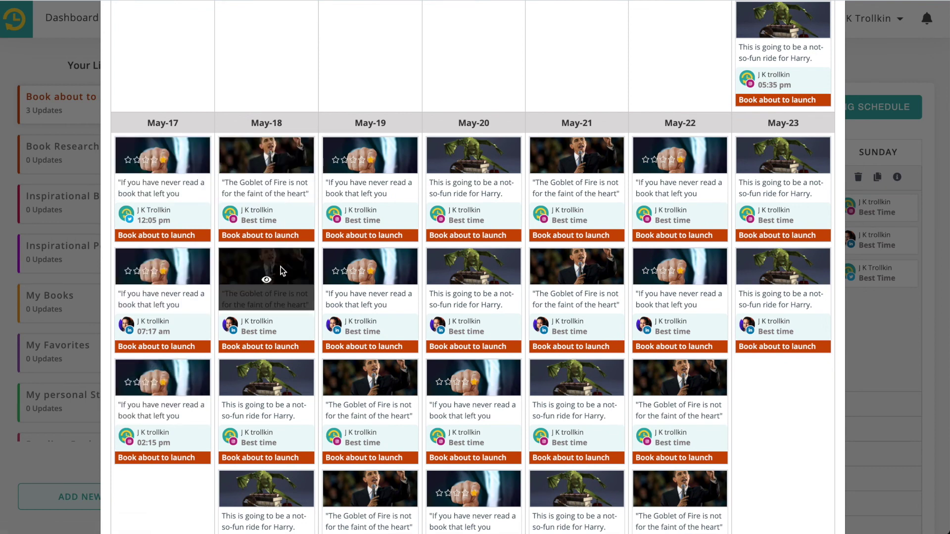
pyautogui.scroll(-1, 280, 99)
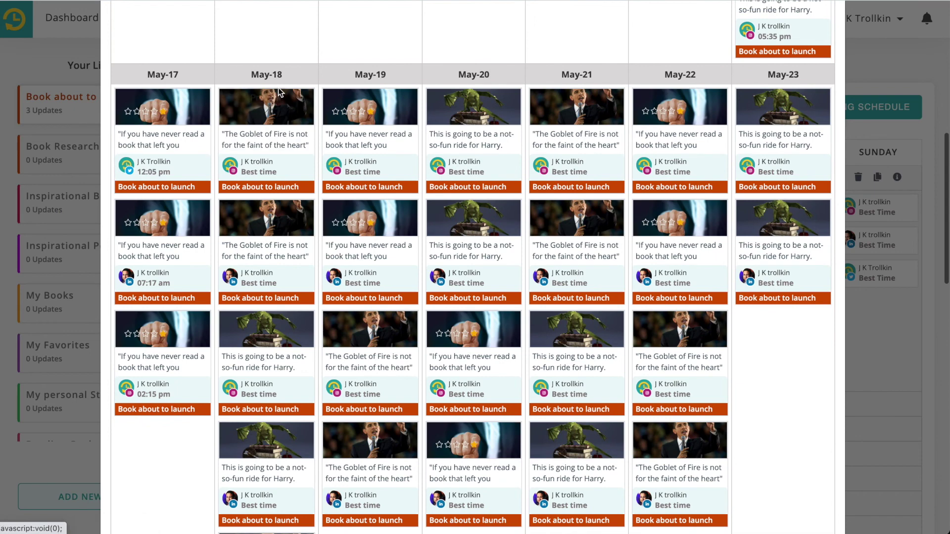
pyautogui.scroll(-3, 277, 259)
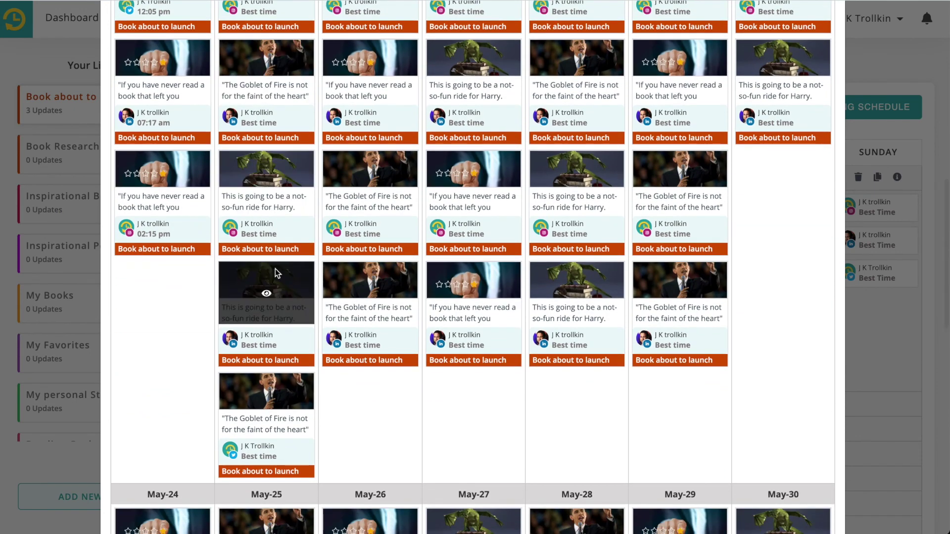
pyautogui.scroll(2, 282, 264)
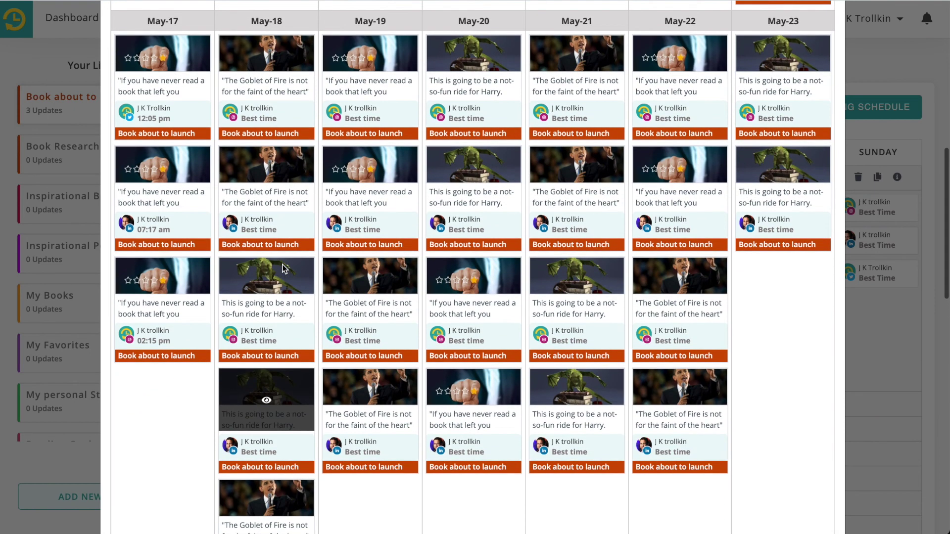
pyautogui.scroll(1, 372, 173)
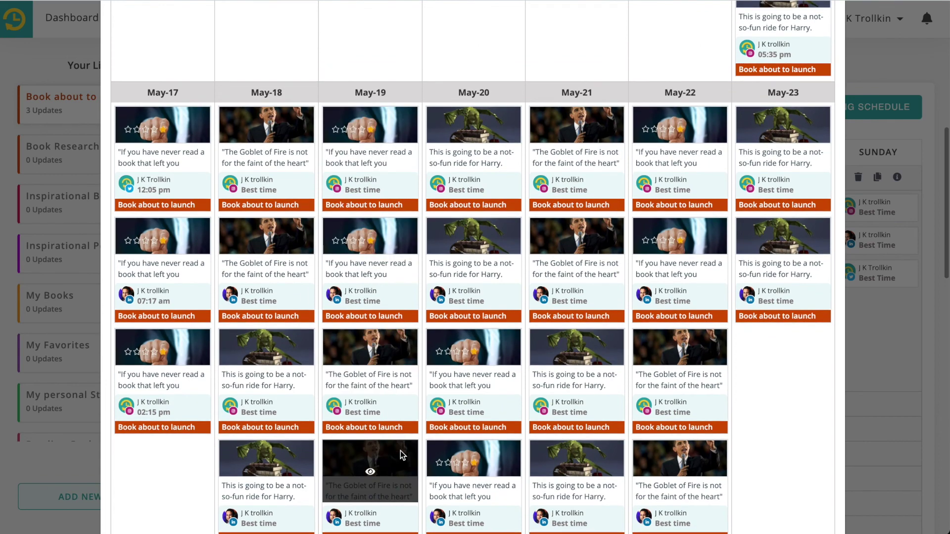
pyautogui.scroll(6, 483, 160)
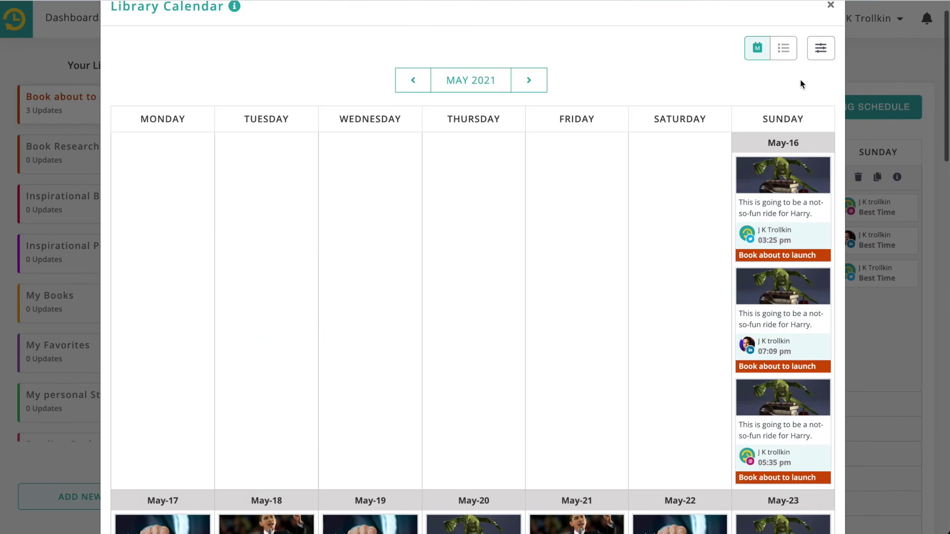
pyautogui.click(830, 6)
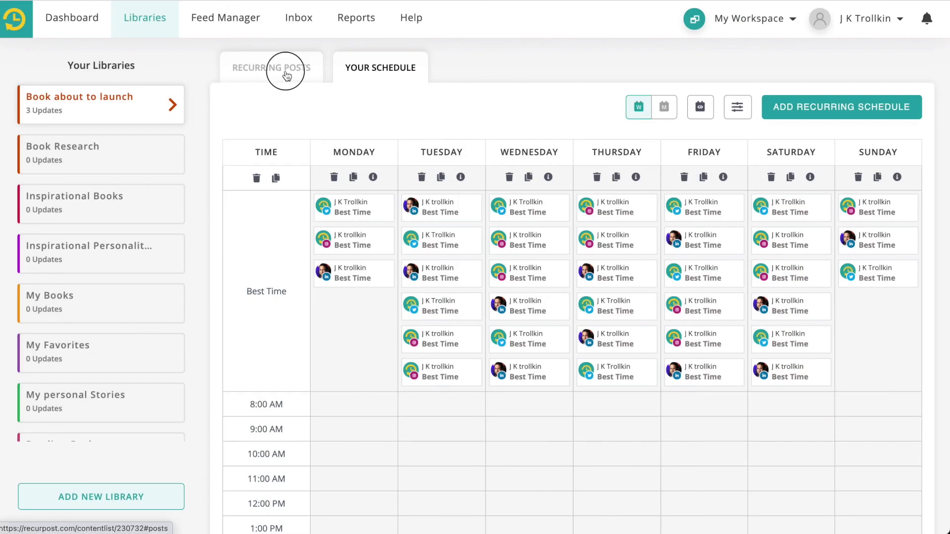
# - Return to the library's recurring posts and switch to the My Books library
pyautogui.click(271, 68)
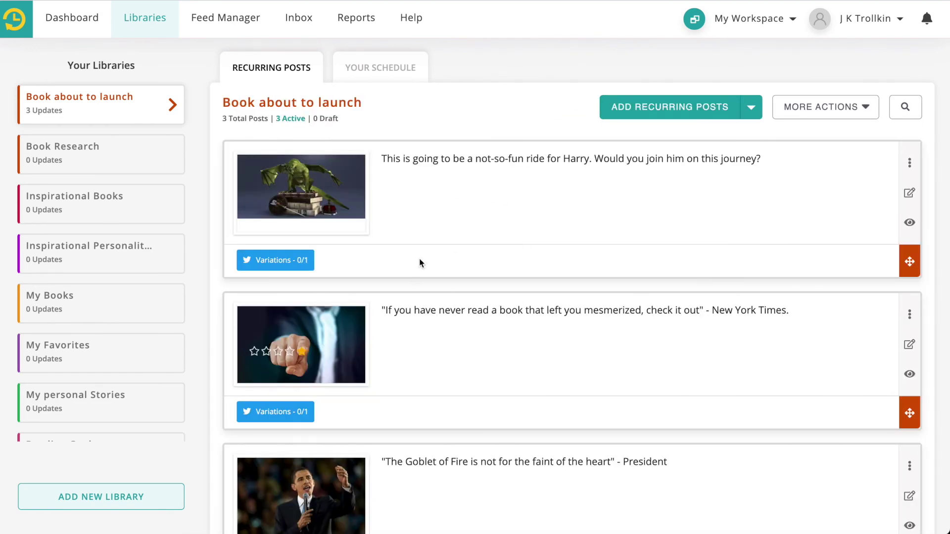
pyautogui.scroll(-2, 109, 349)
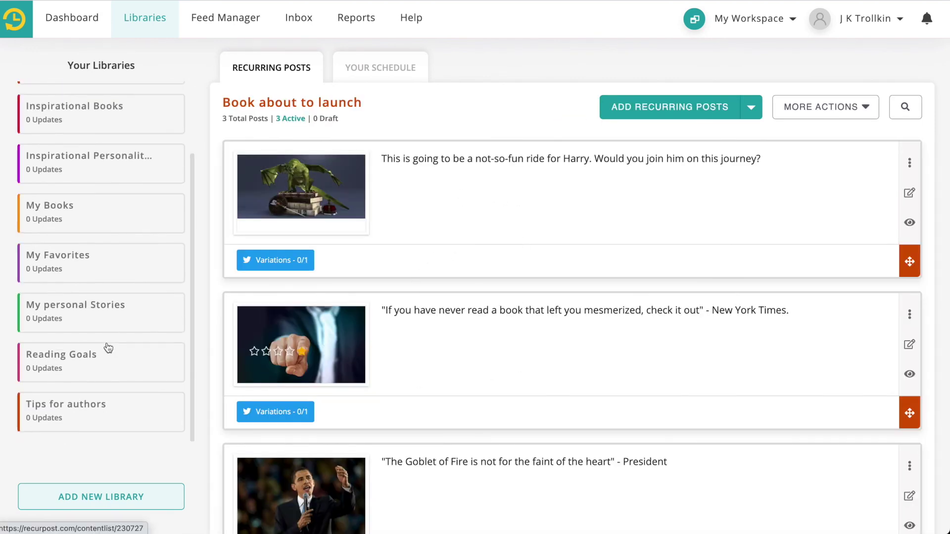
pyautogui.click(71, 221)
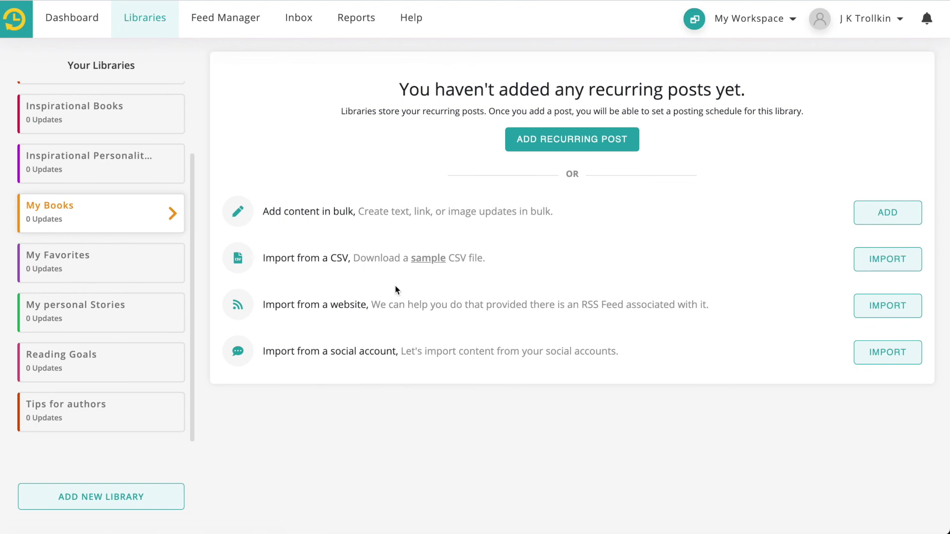